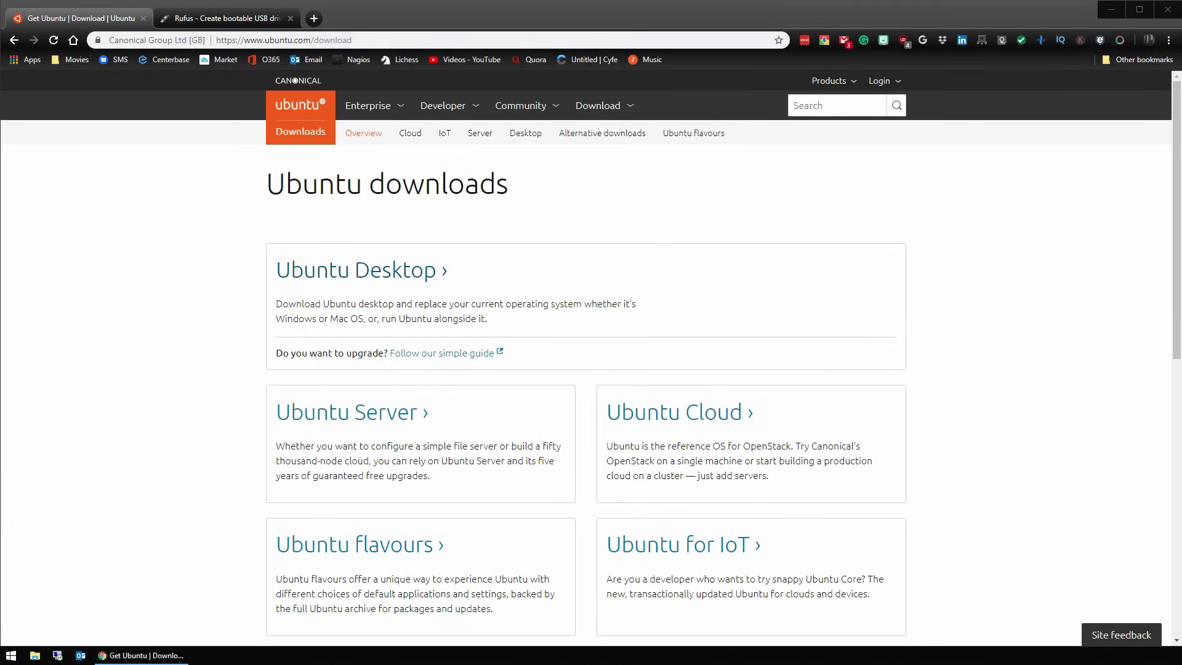
- Open the Ubuntu Desktop 18.04.1 LTS download page, then switch to the Rufus site tab
left_click(385, 277)
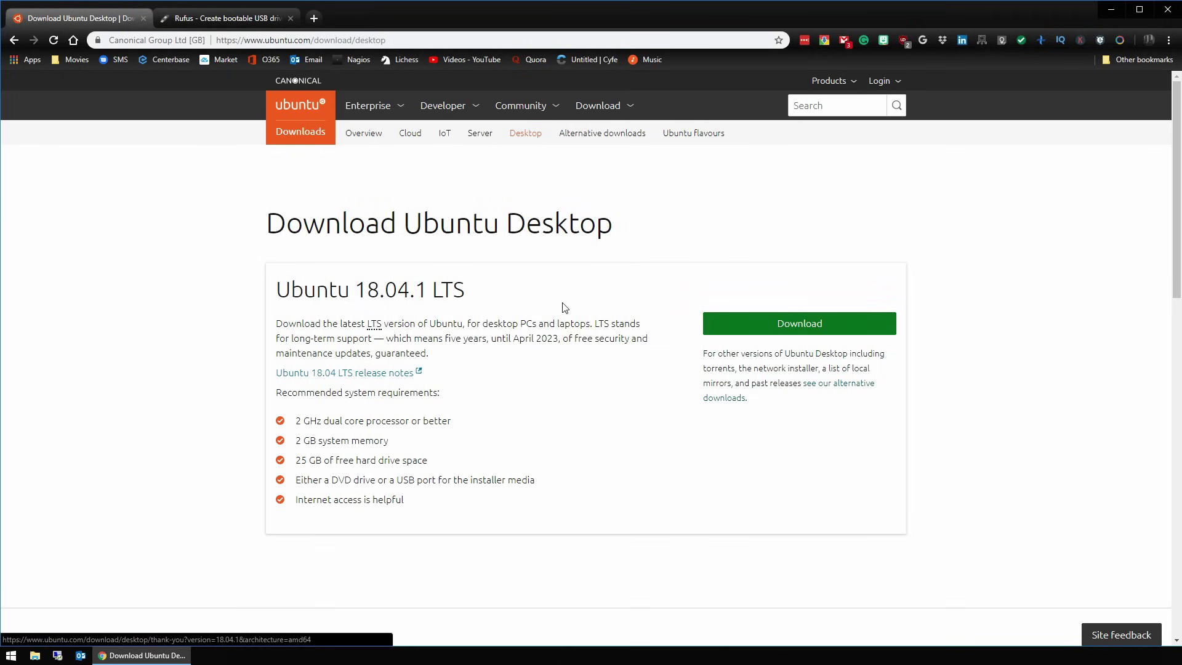
left_click(222, 19)
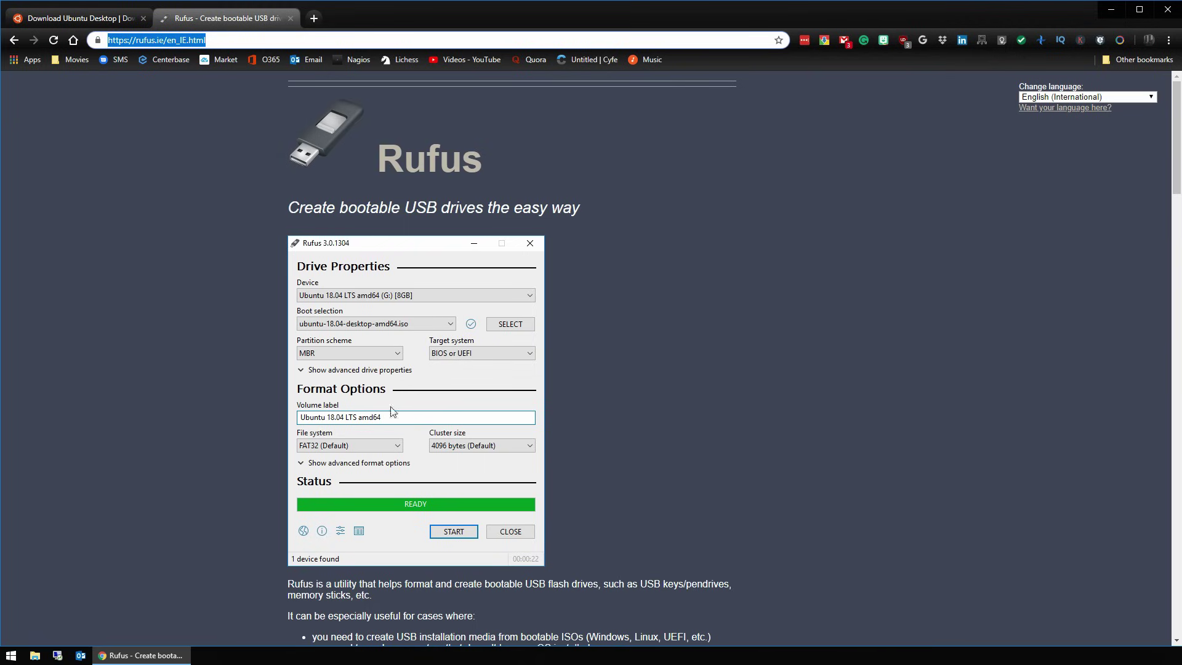
- Scroll down the Rufus site to its Download section
scroll(663, 369, "down", 2)
scroll(662, 348, "down", 4)
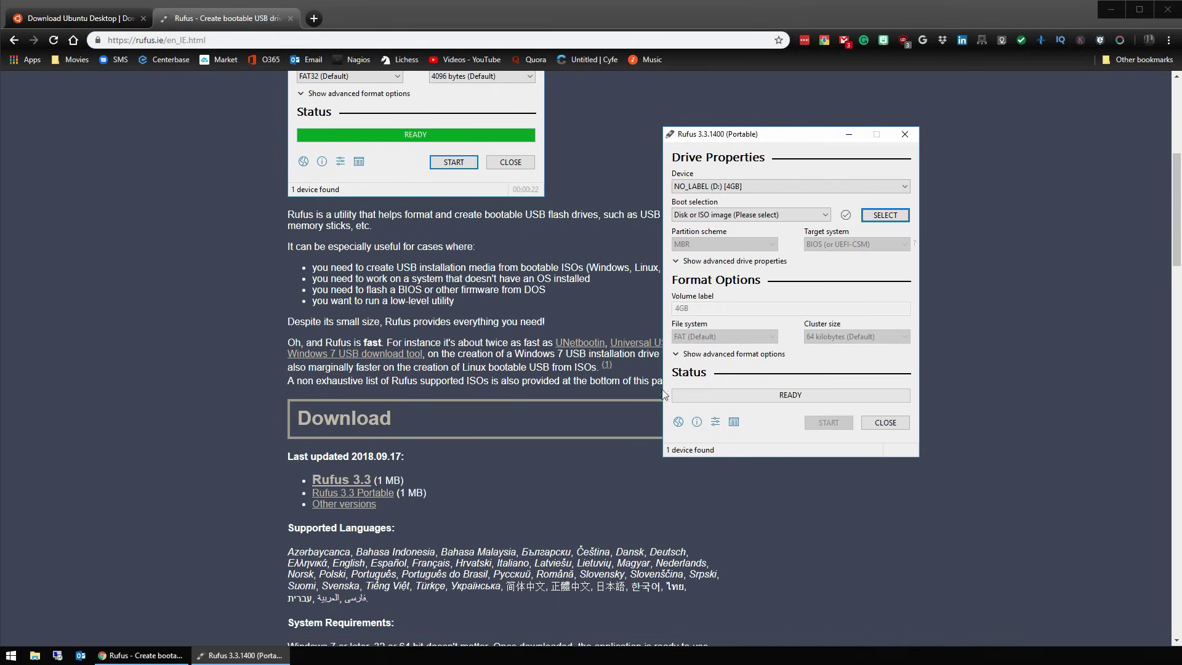
- Load ubuntu-18.04.1-desktop-amd64.iso into Rufus for the 4GB drive and start writing
left_click_drag(750, 142, 611, 181)
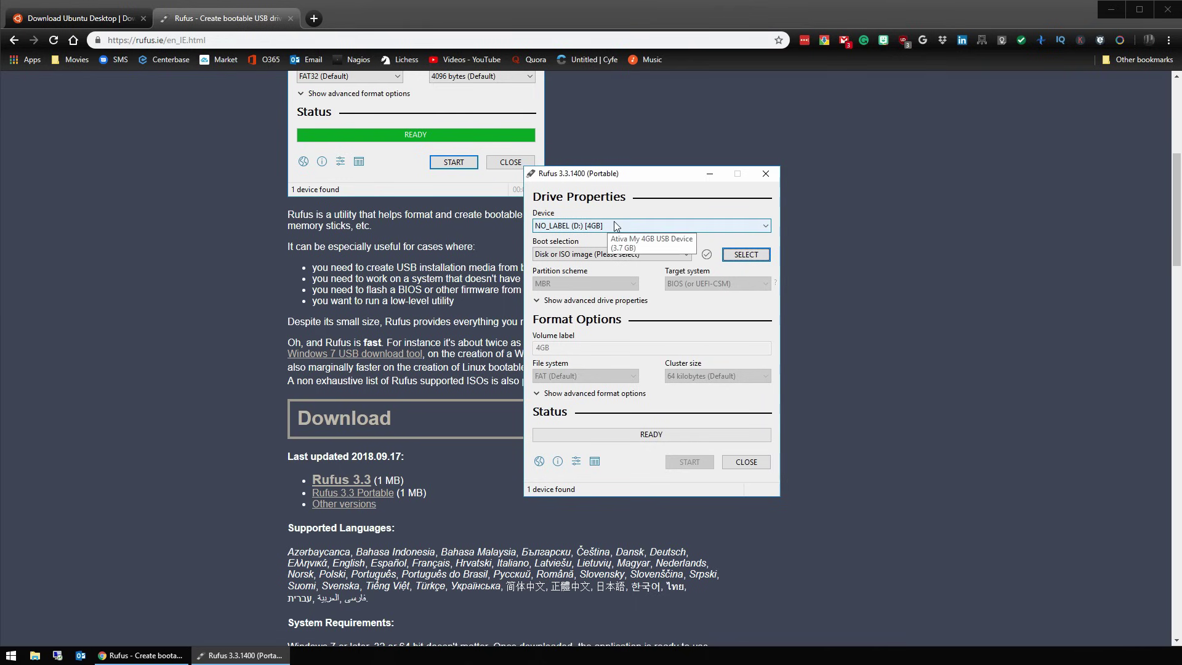
left_click(746, 254)
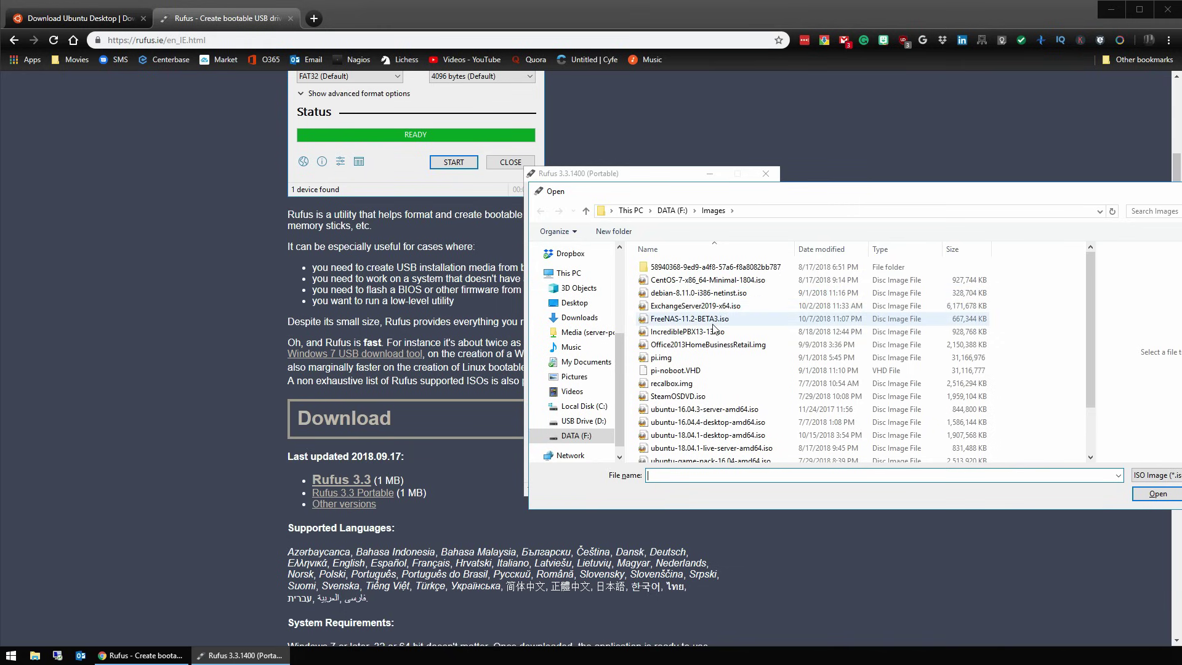
scroll(713, 329, "down", 1)
left_click(701, 405)
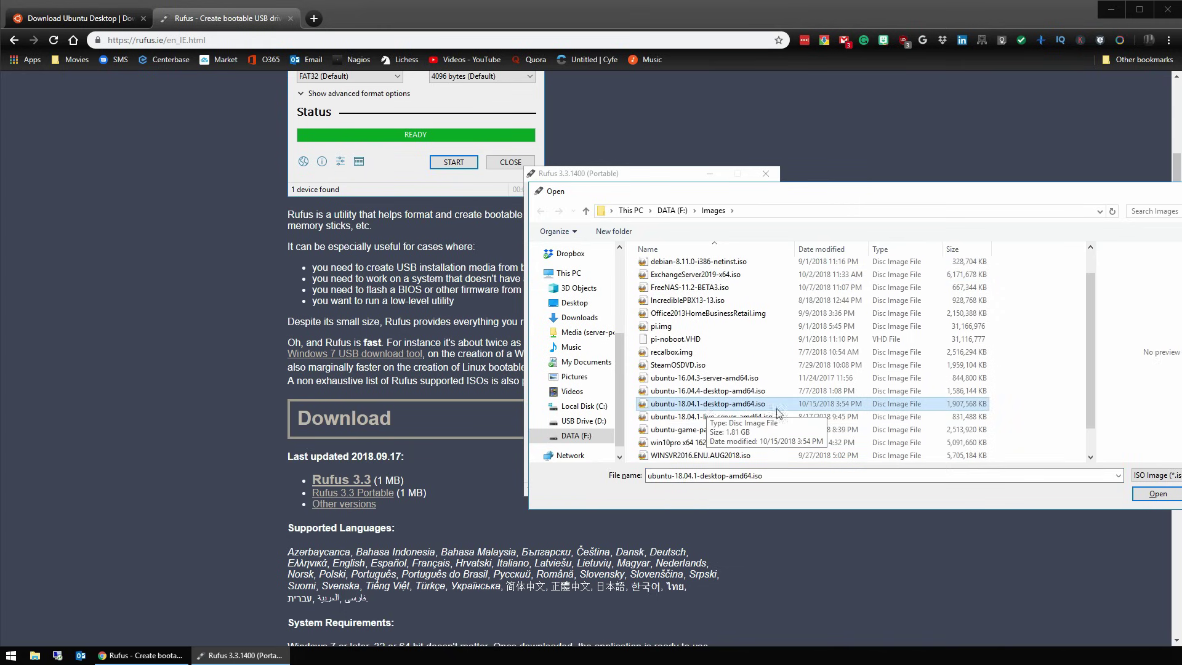
left_click(1157, 493)
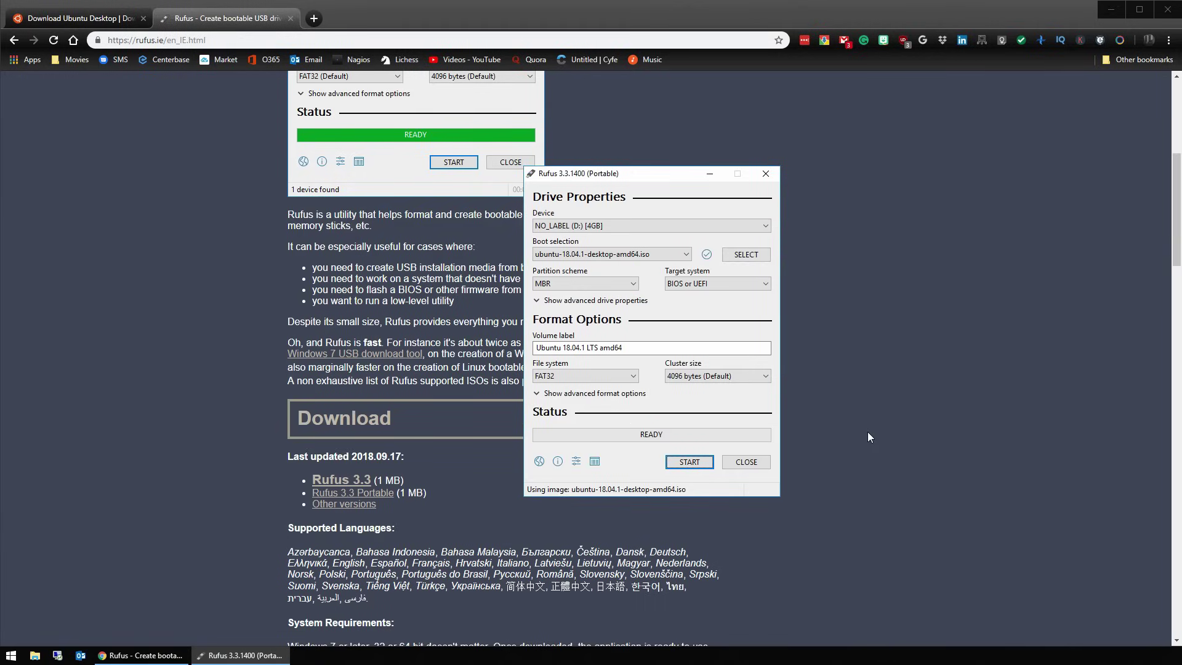
left_click(697, 460)
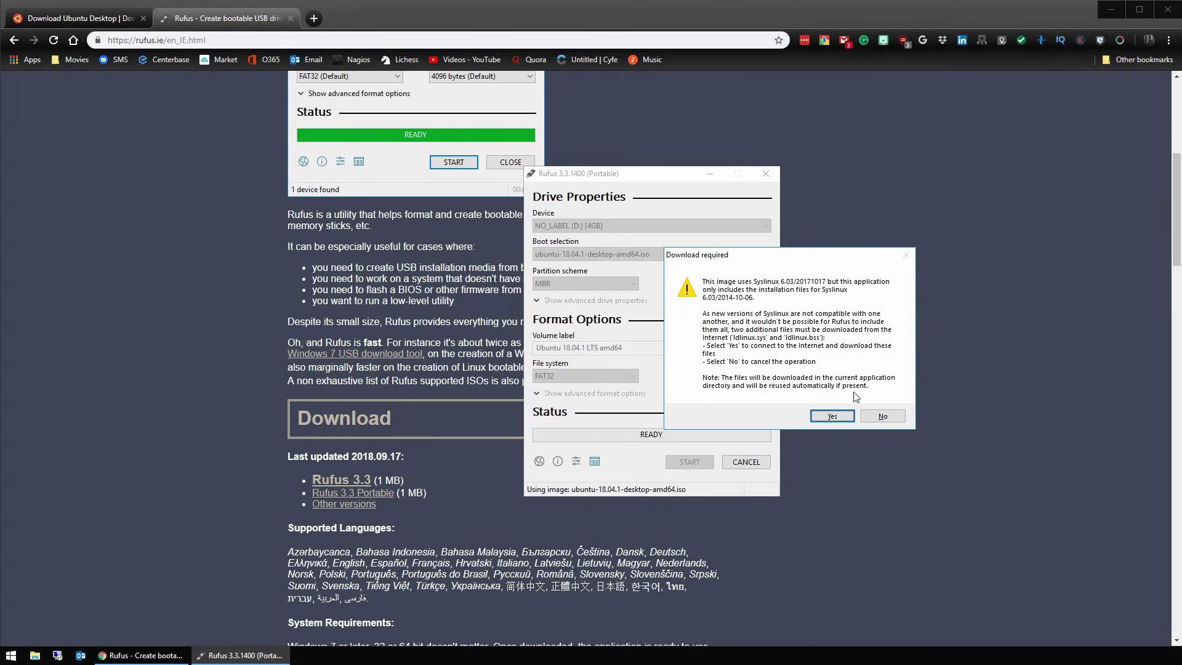
- Accept the Syslinux download, ISOHybrid write mode, and the drive erase warning
left_click(833, 416)
left_click(734, 423)
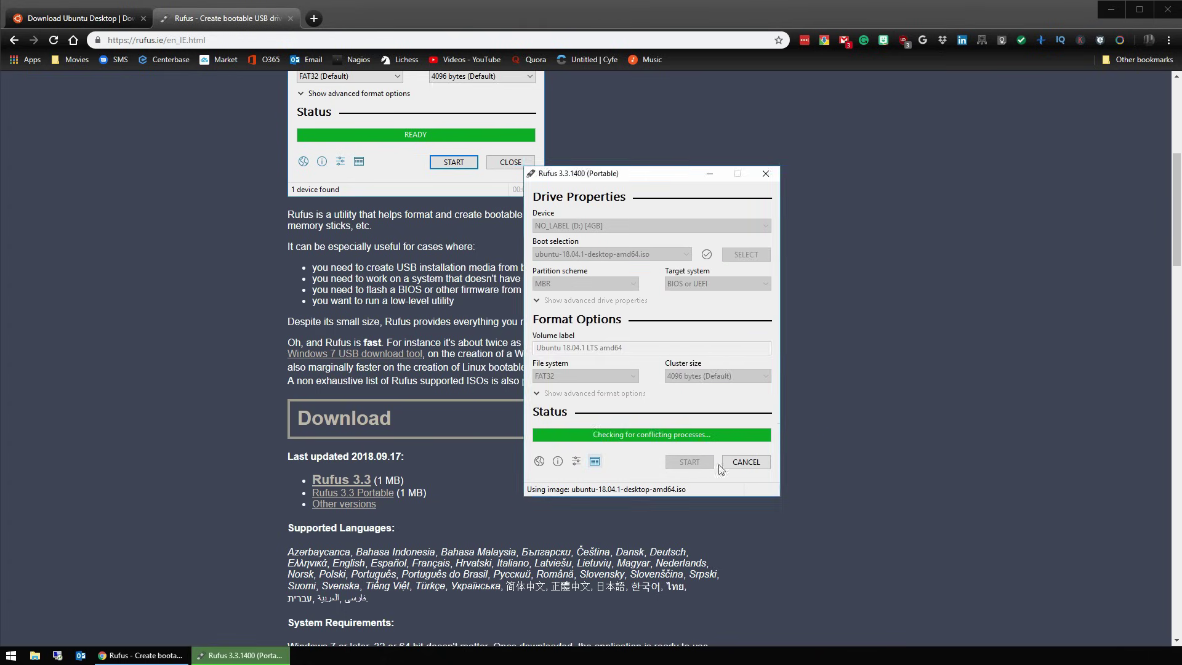
left_click(832, 378)
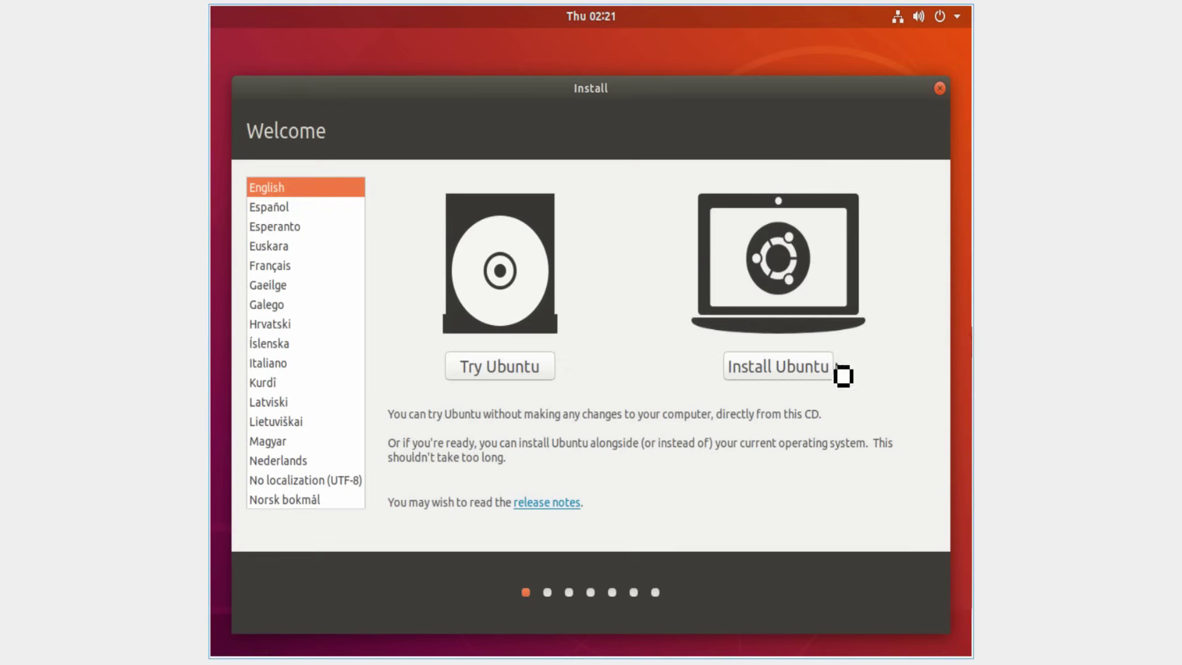
- Begin installing Ubuntu with English (US) keyboard, normal installation and third-party software included
left_click(790, 376)
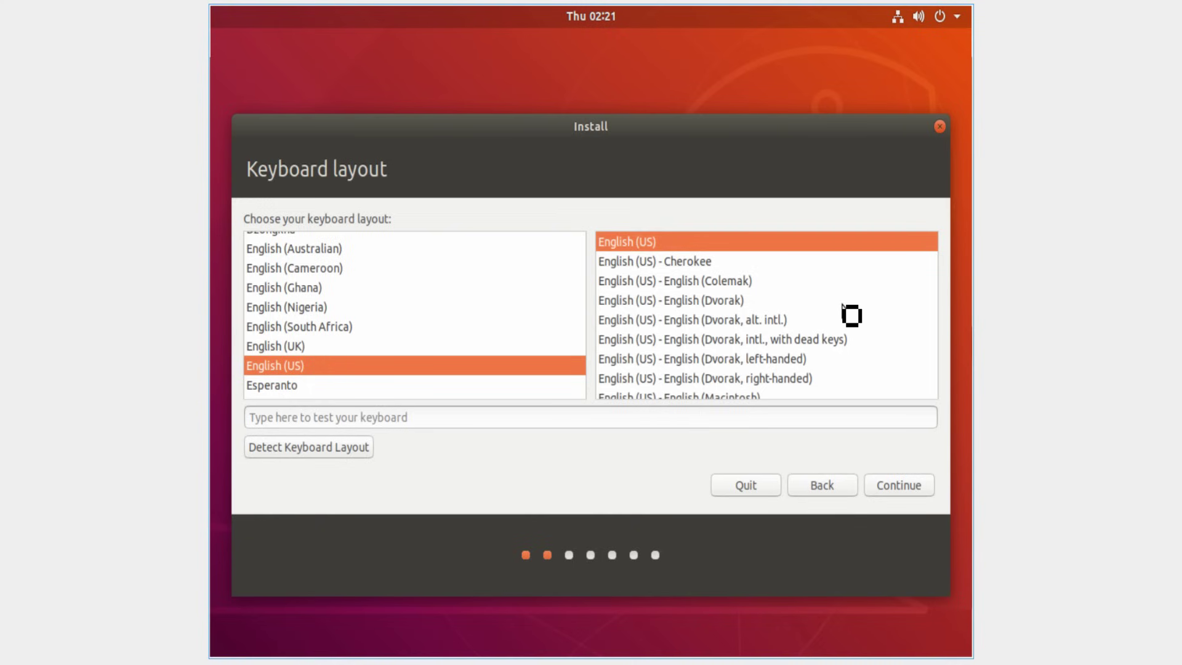
left_click(912, 487)
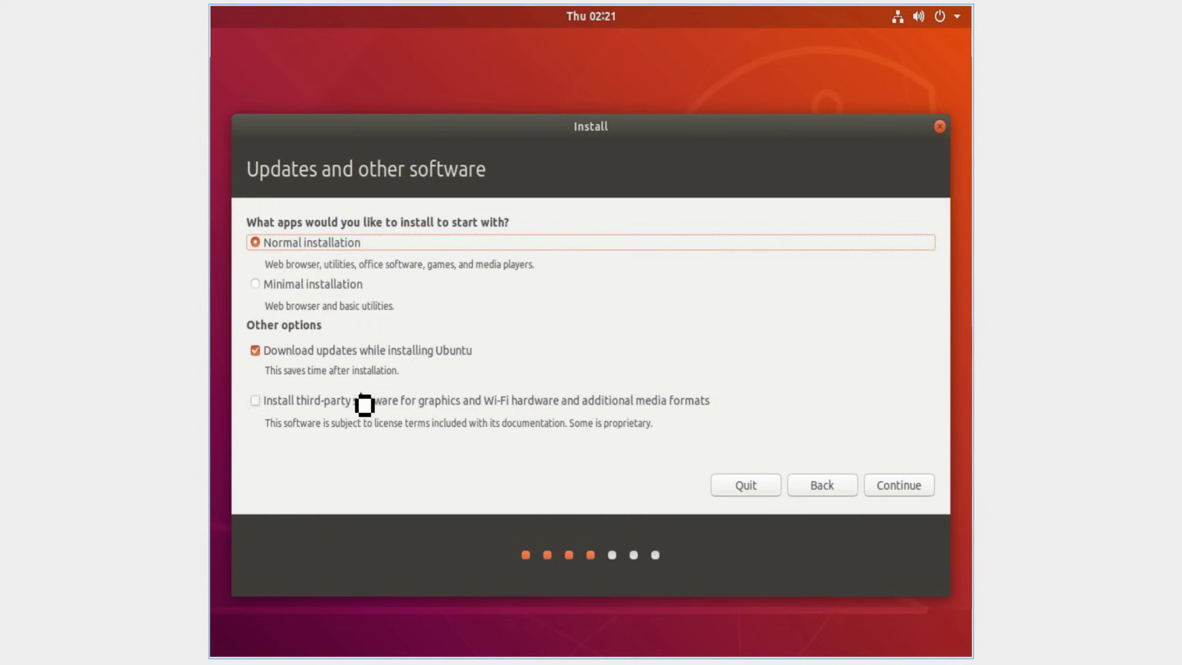
left_click(259, 402)
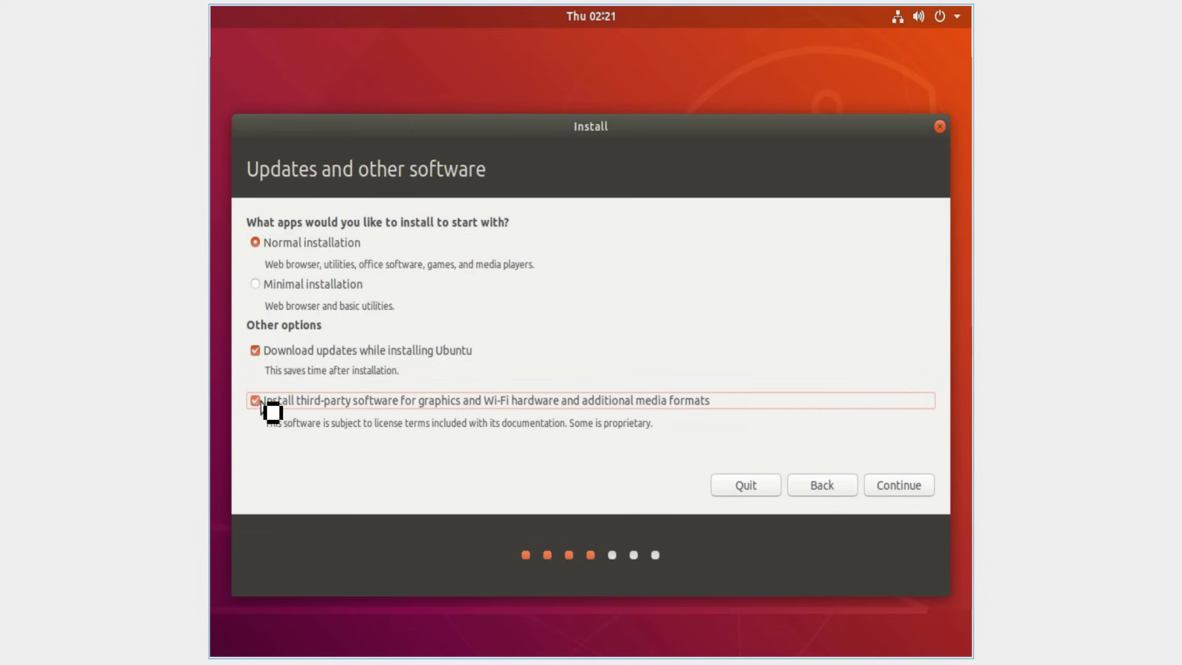
left_click(895, 485)
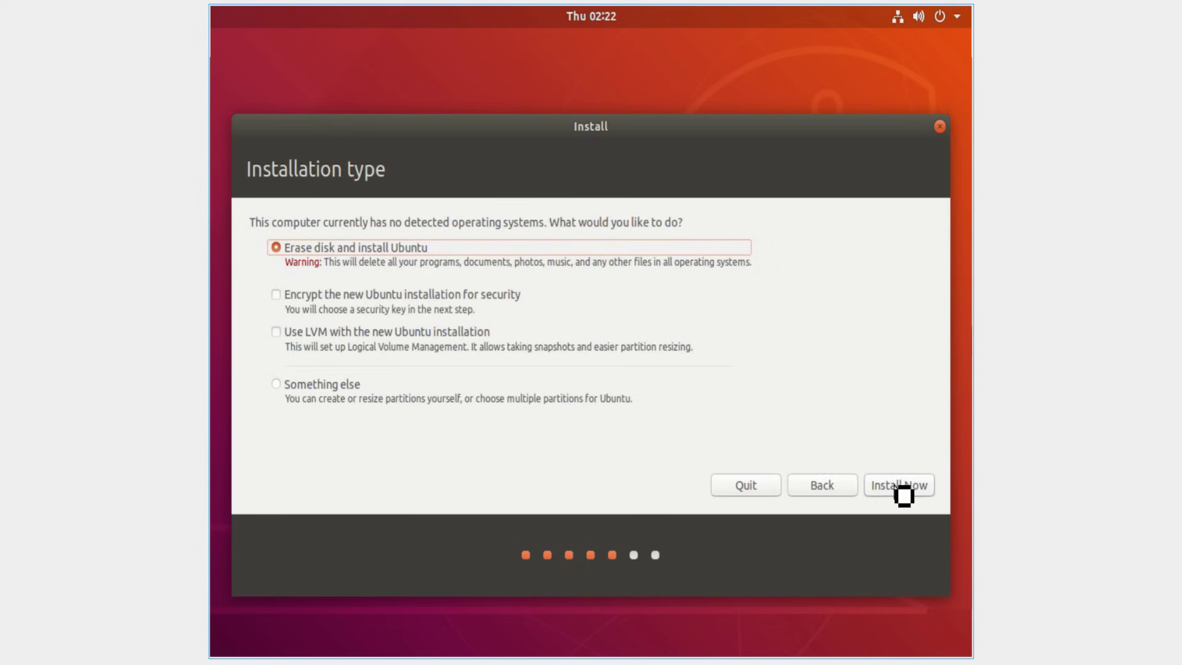
- Erase the disk for Ubuntu, confirm the partition changes, and keep Chicago as location
left_click(904, 495)
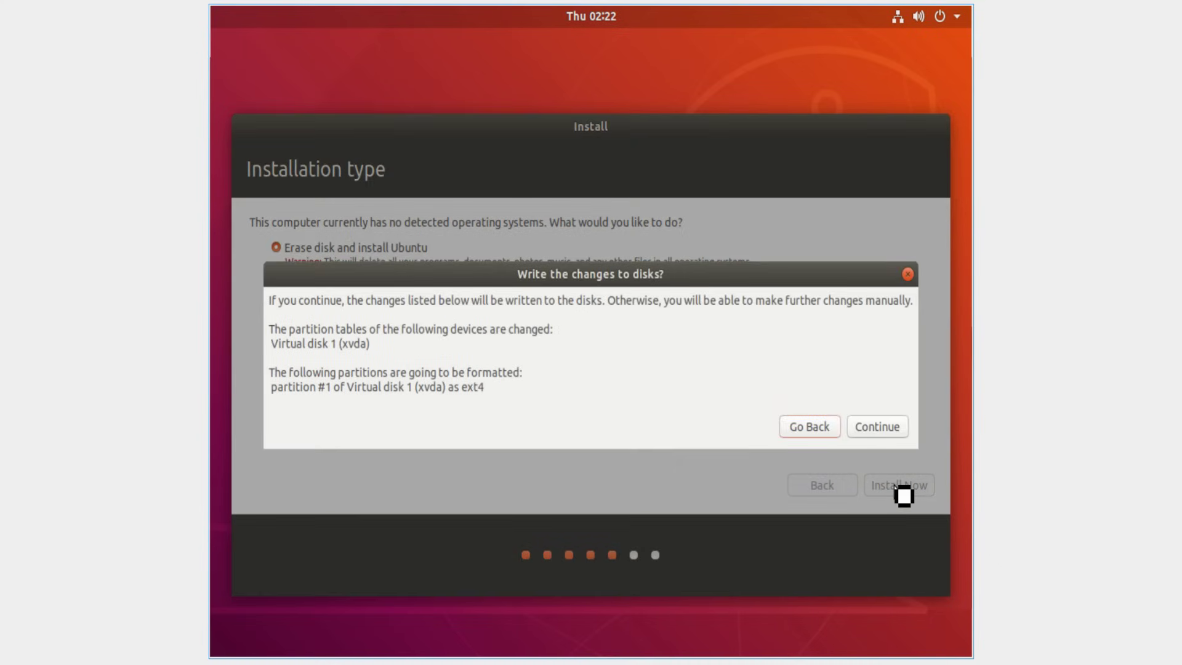
left_click(886, 428)
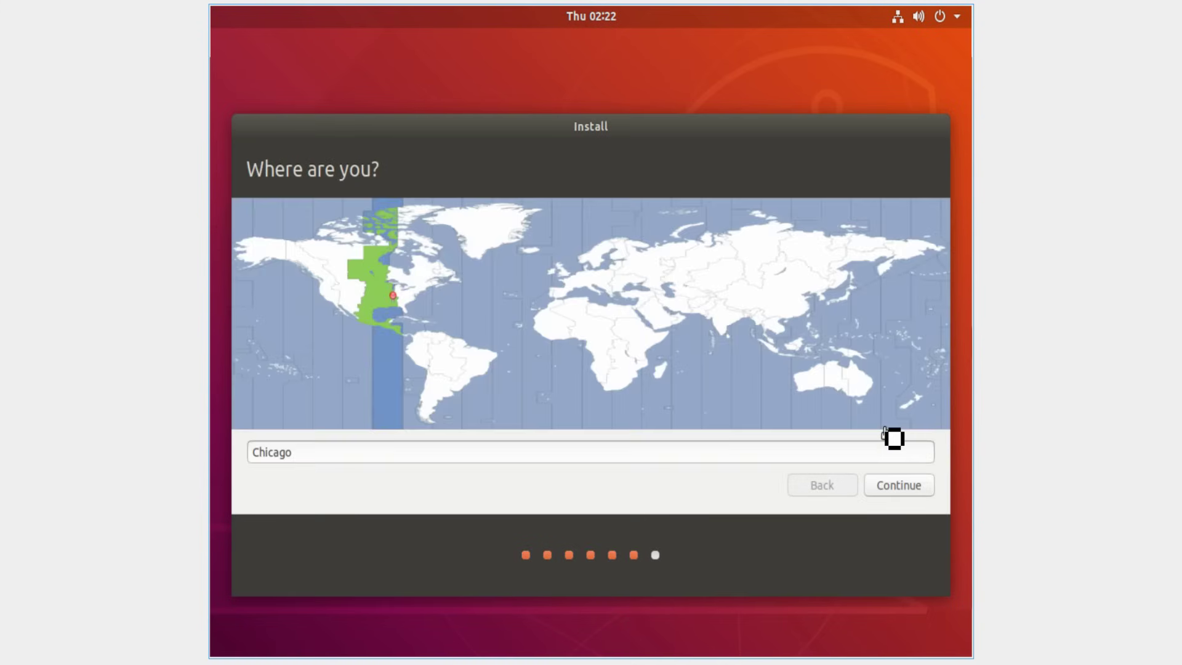
left_click(909, 489)
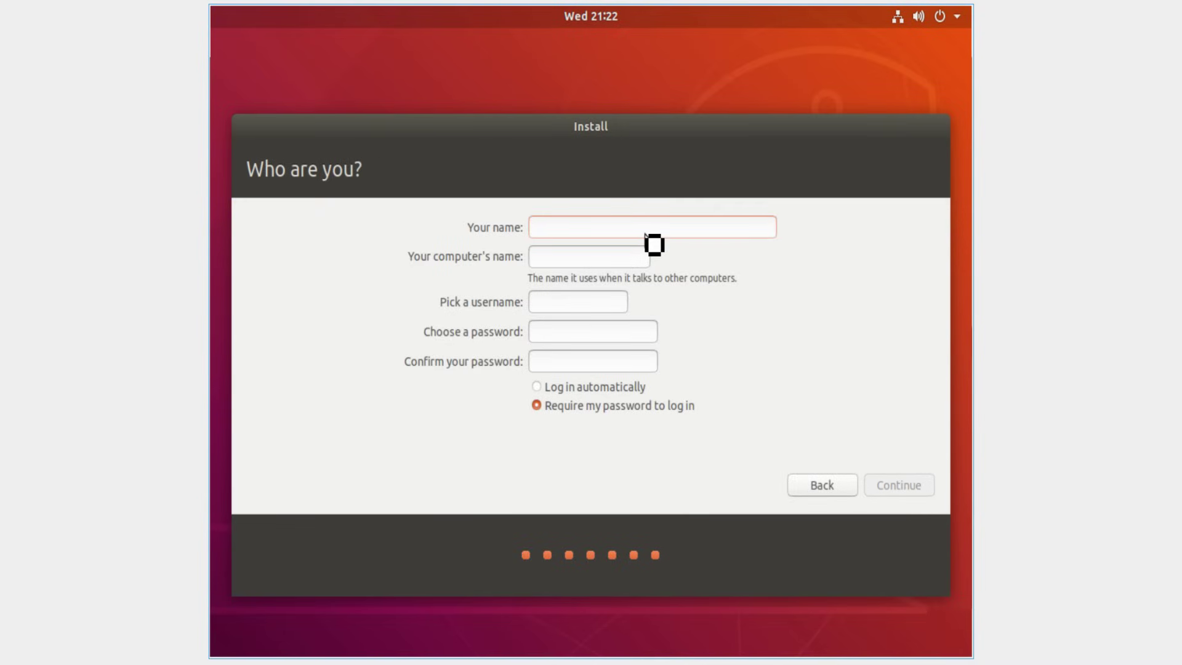
- Enter the user's name and password, choose automatic login, and start the installation
type("titus")
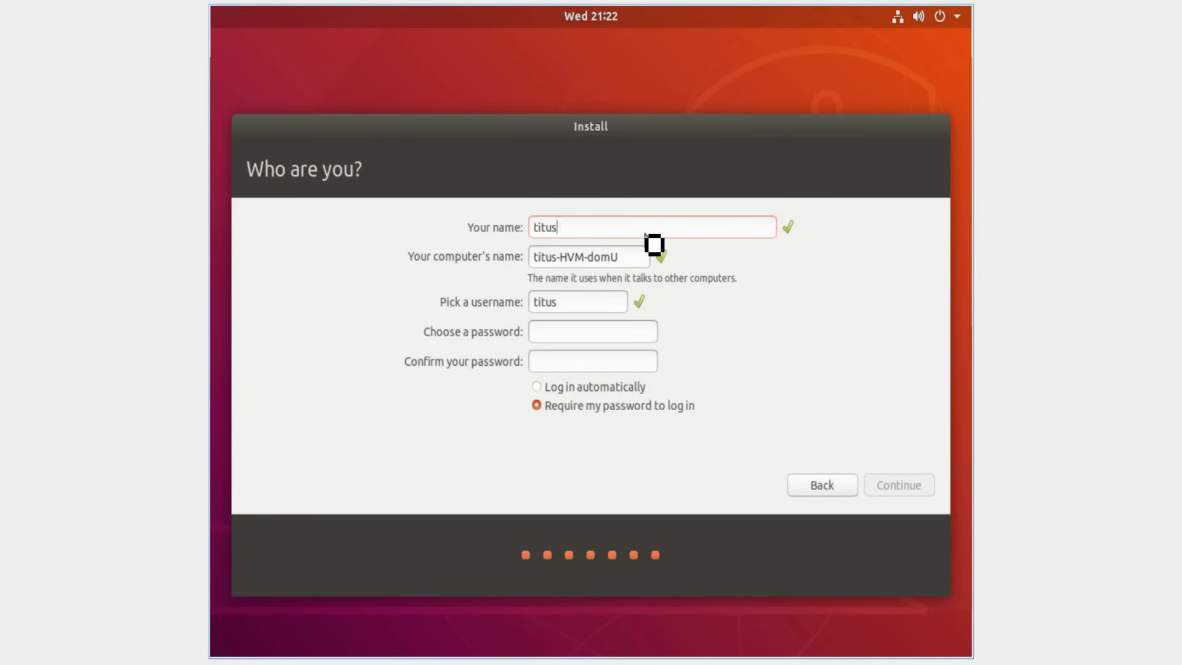
key("Tab")
key("Tab")
type("***")
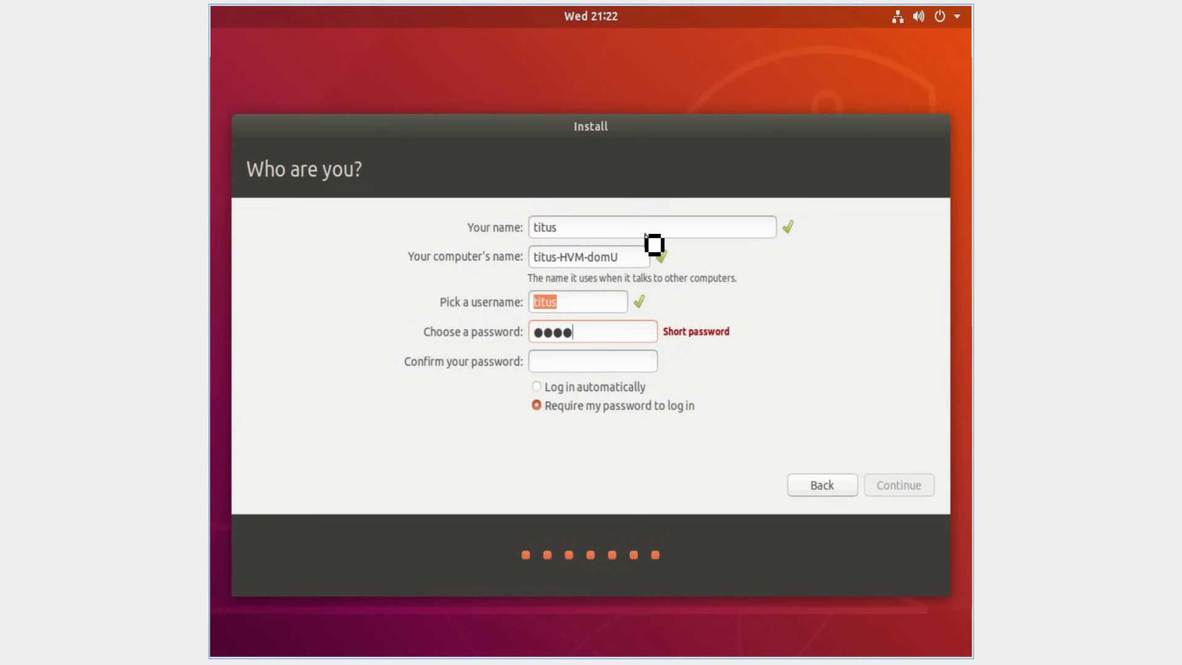
type("****")
key("Tab")
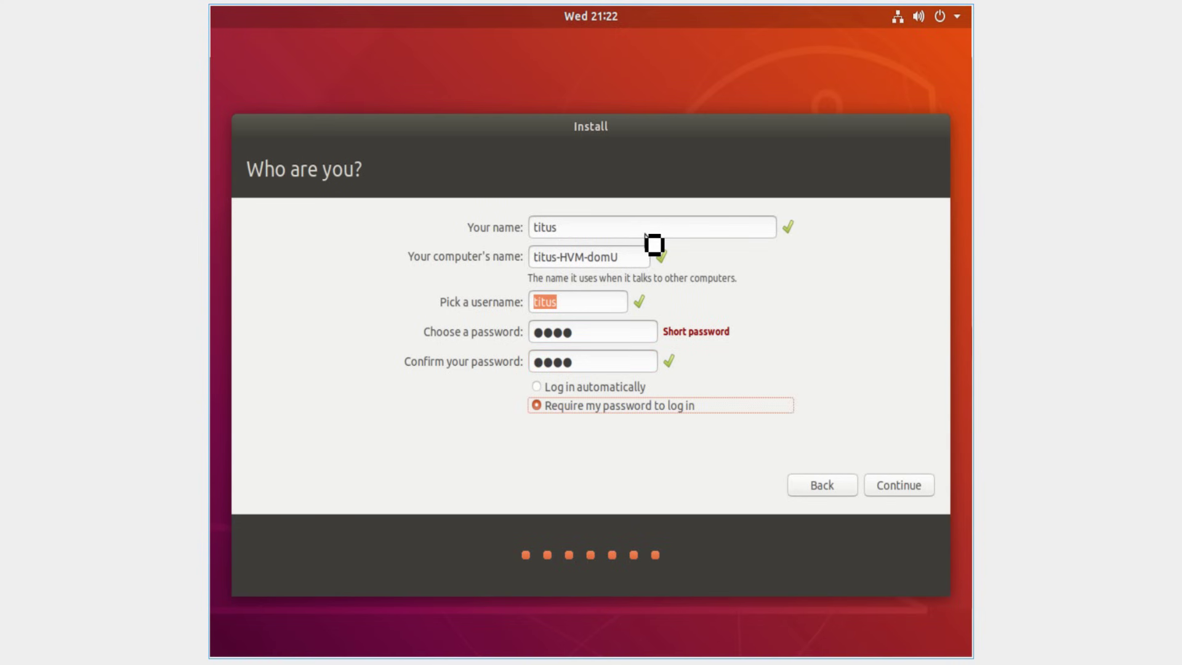
key("Up")
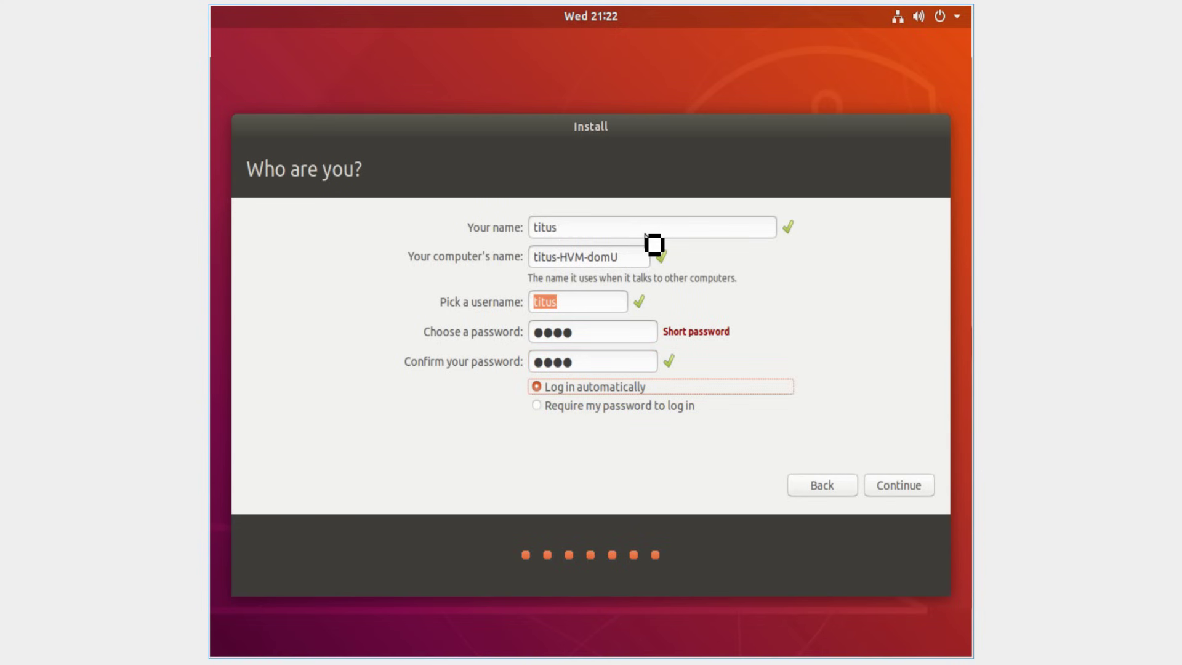
left_click(898, 492)
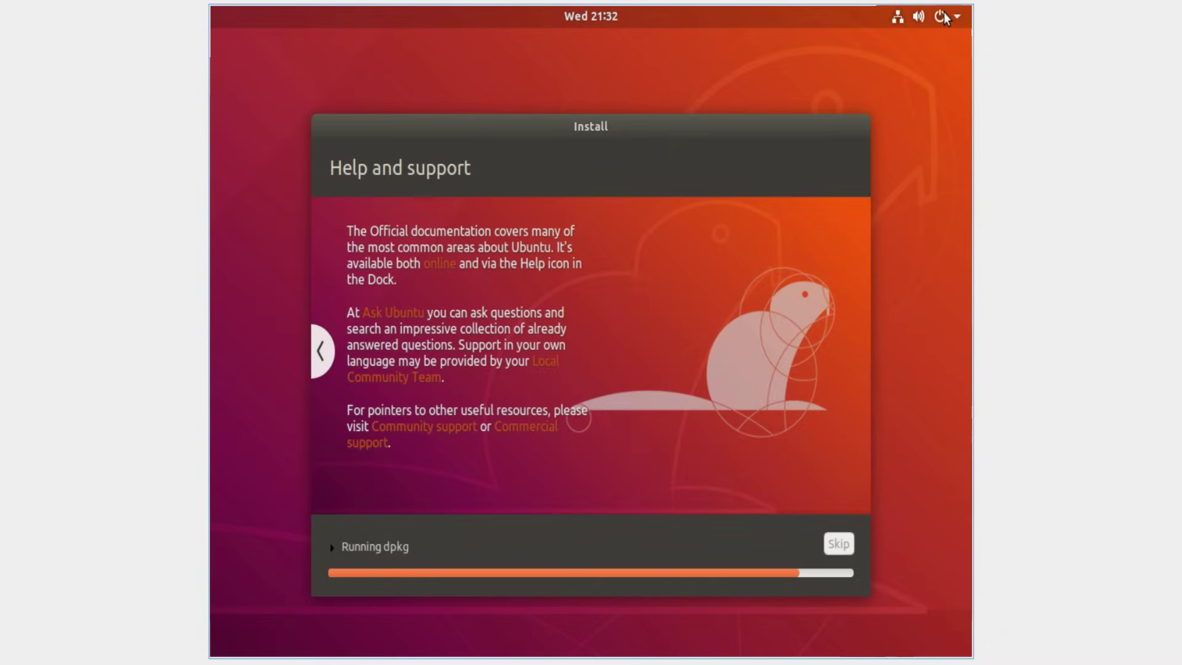
- Restart into the newly installed Ubuntu 18.04 once installation finishes
left_click(819, 400)
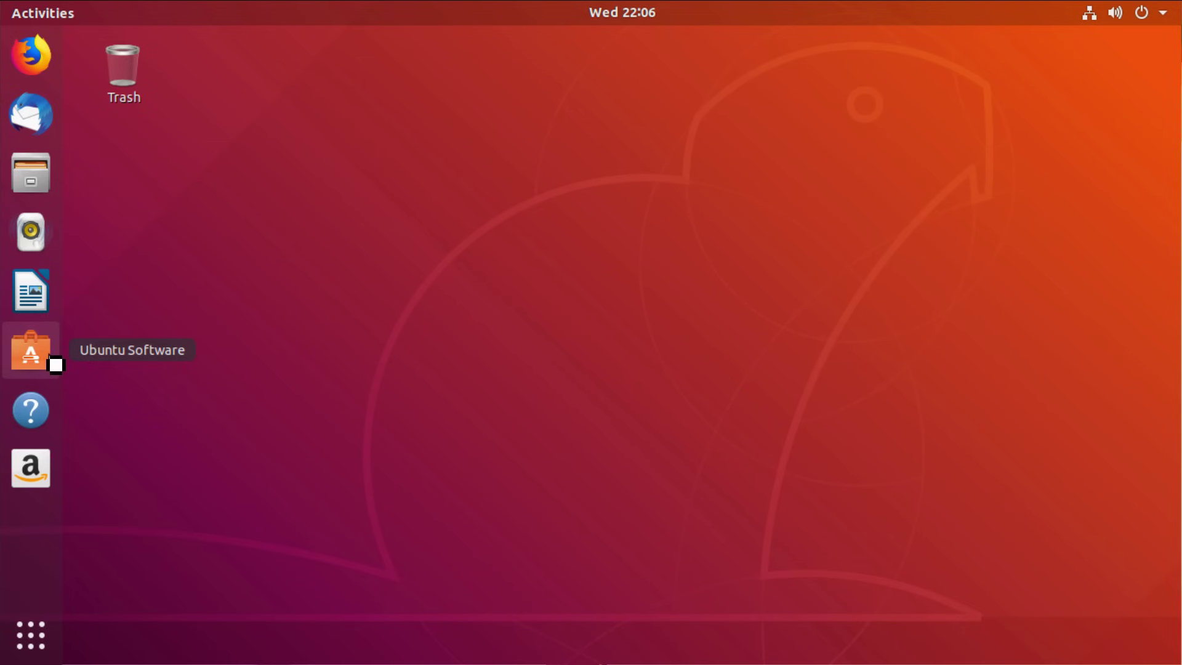
left_click(45, 358)
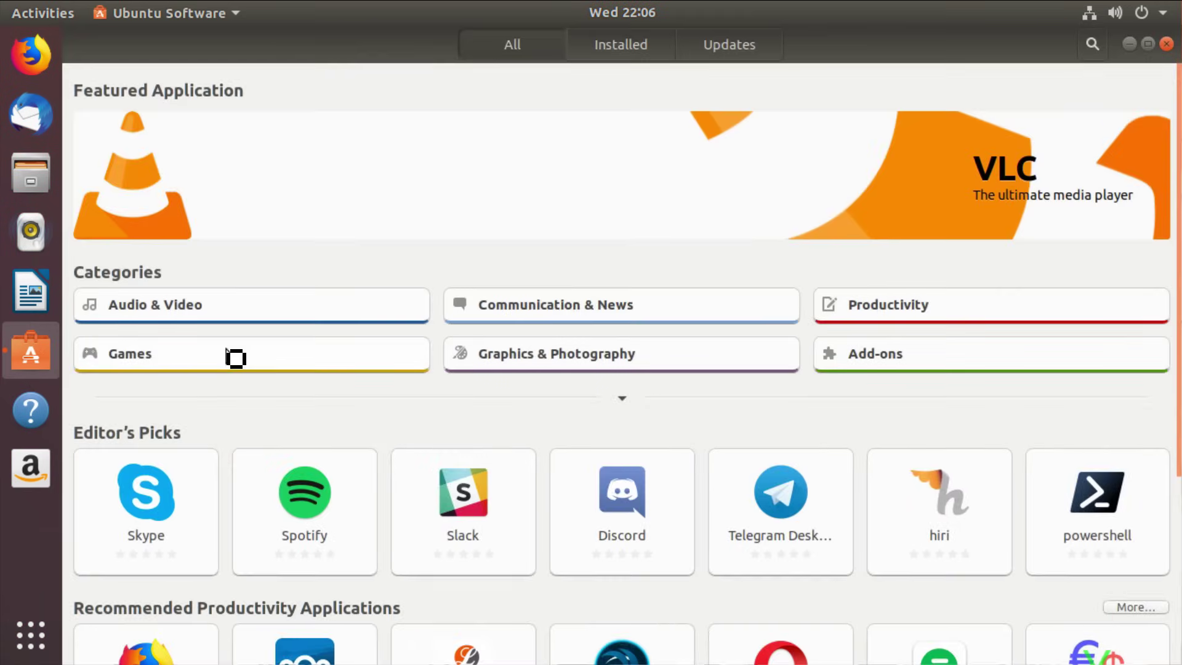
- Remove the Amazon launcher from the Installed list, then return to the All page
left_click(646, 55)
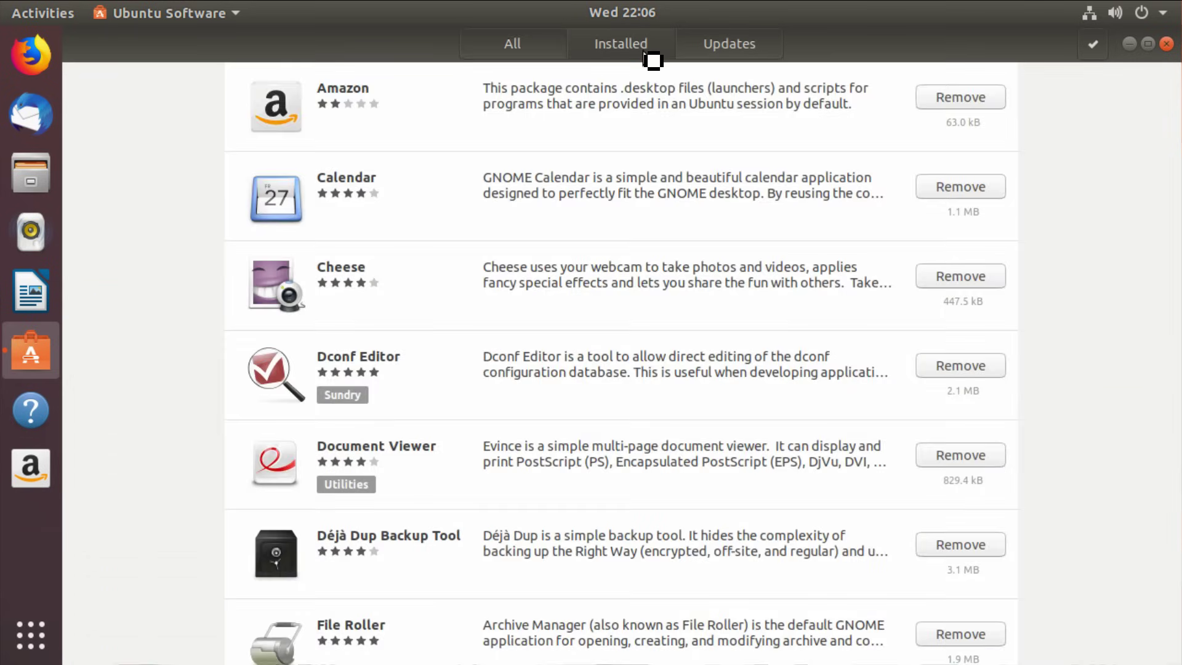
left_click(958, 100)
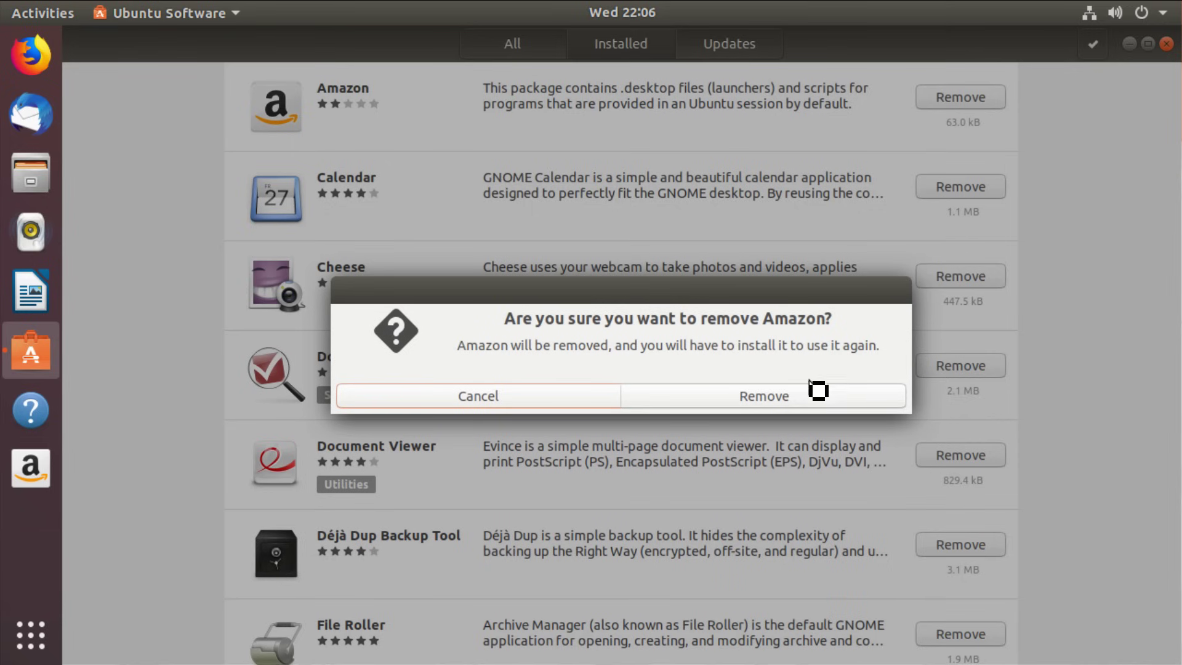
left_click(794, 397)
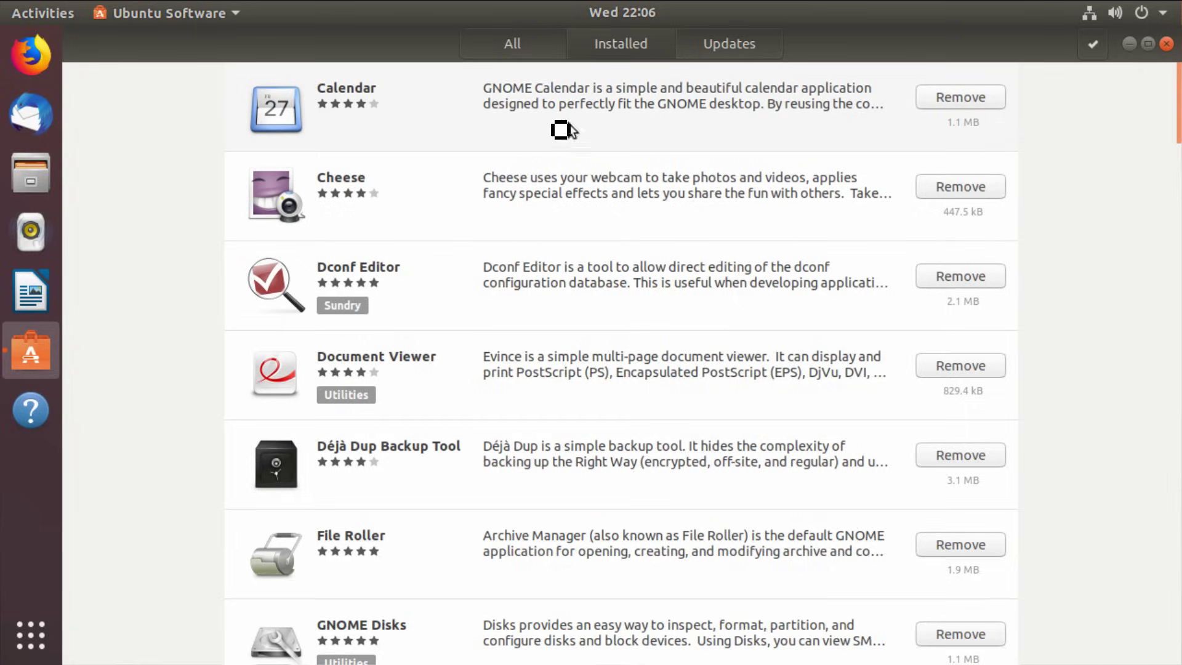
left_click(526, 49)
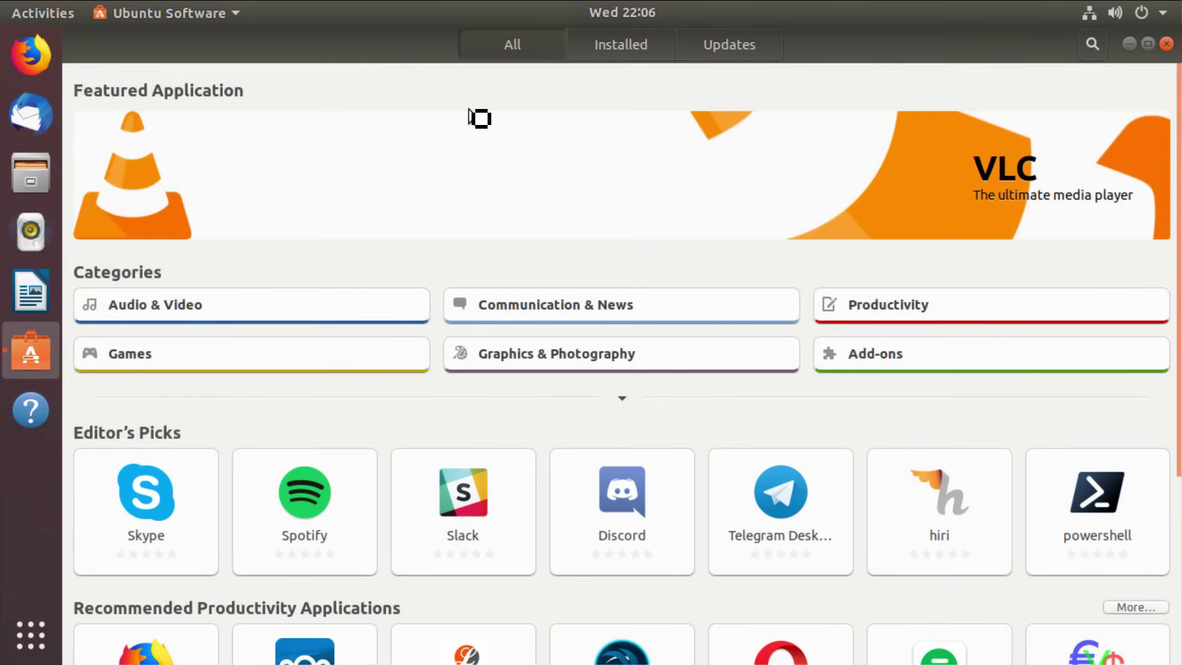
scroll(523, 333, "down", 3)
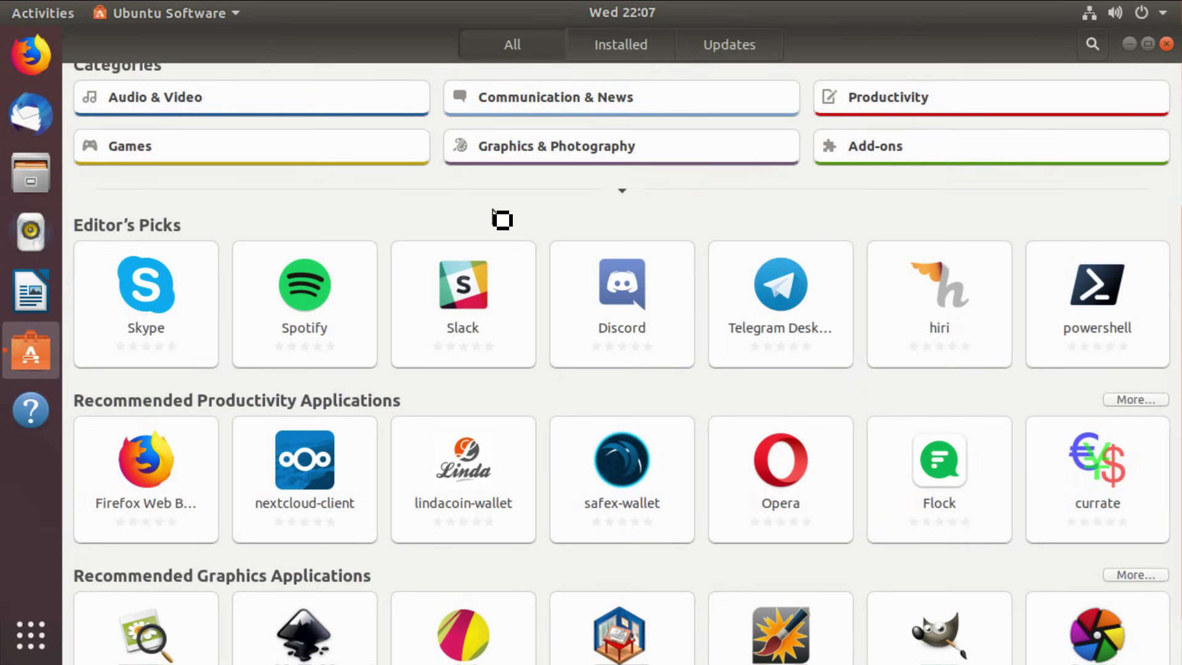
key("ctrl+alt+t")
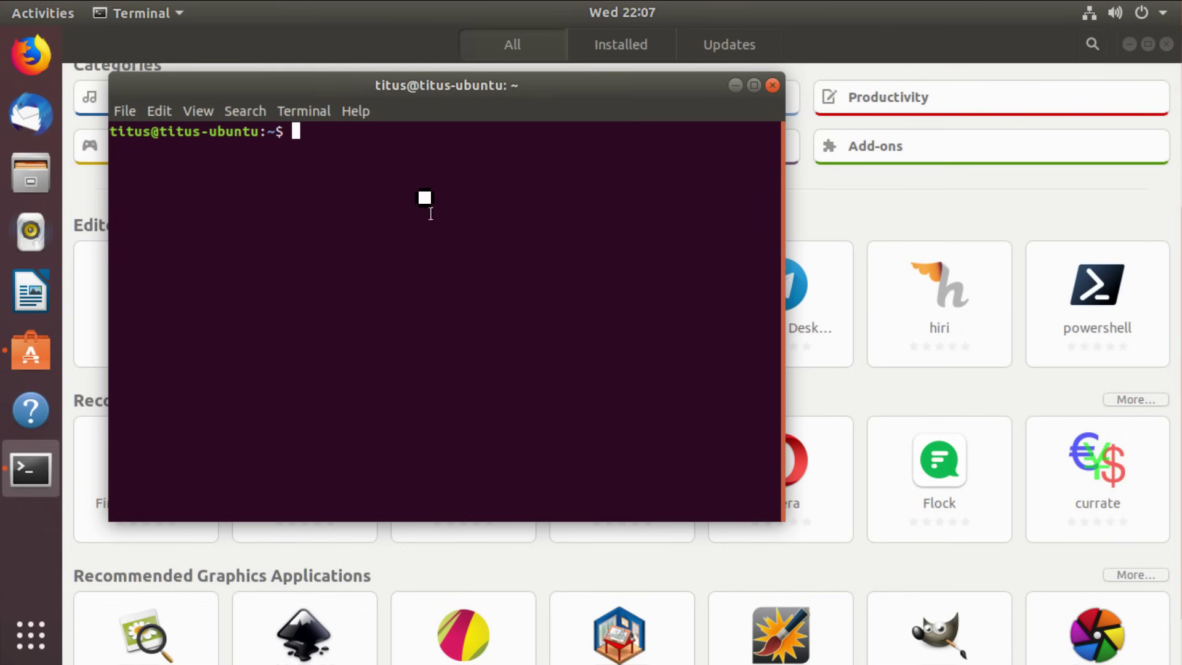
left_click(771, 85)
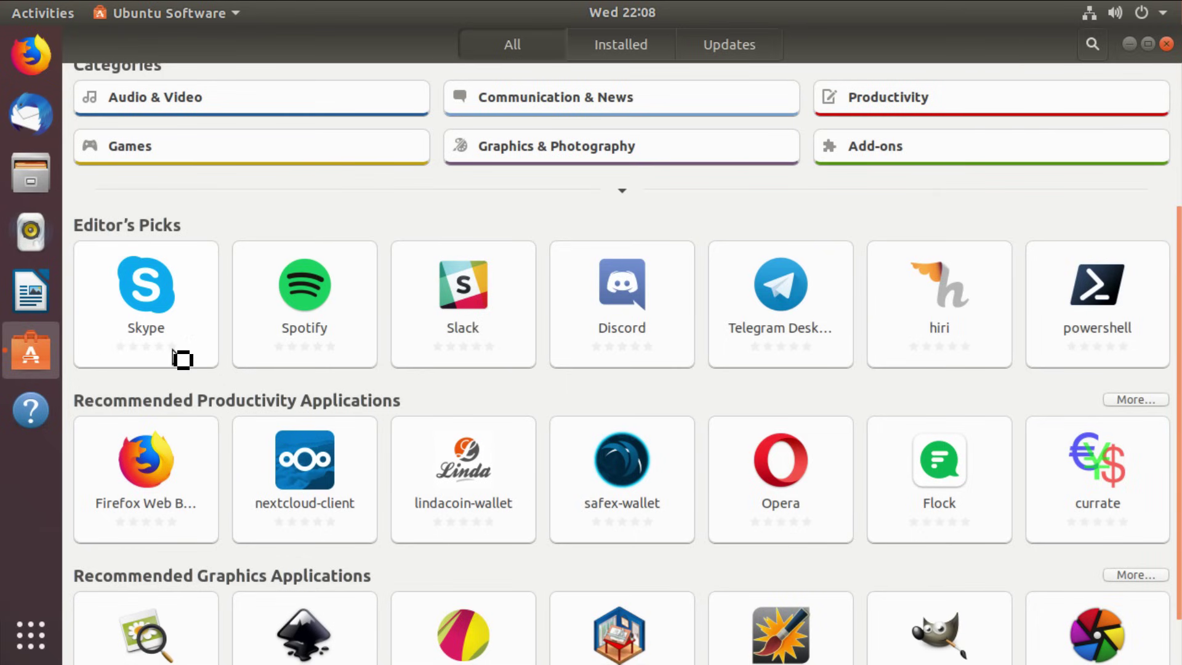
left_click(31, 56)
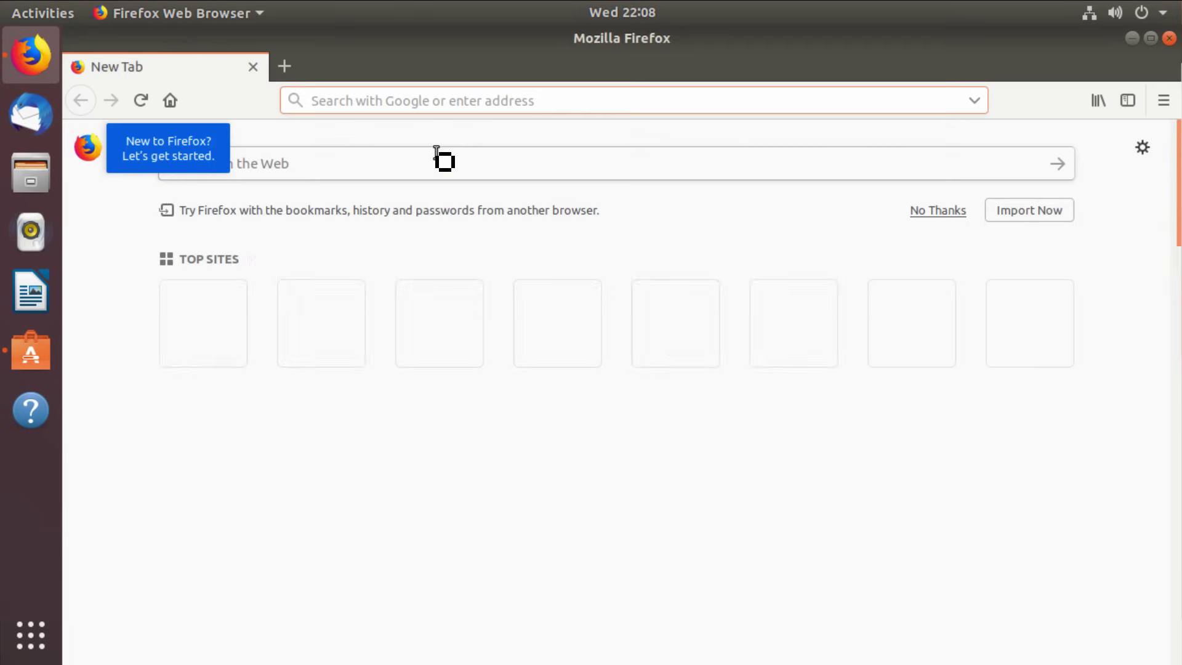
- Search 'download steam', download steam_latest.deb, and open it in Ubuntu Software to install
type("download steam")
key("Return")
left_click(314, 461)
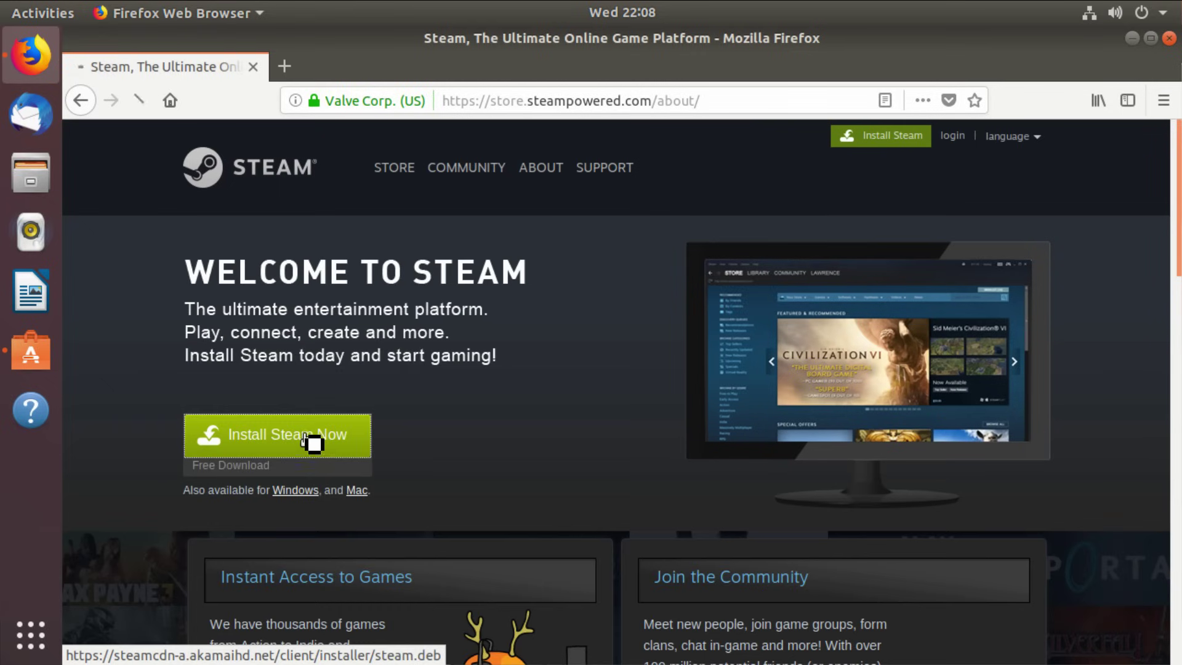
left_click(311, 438)
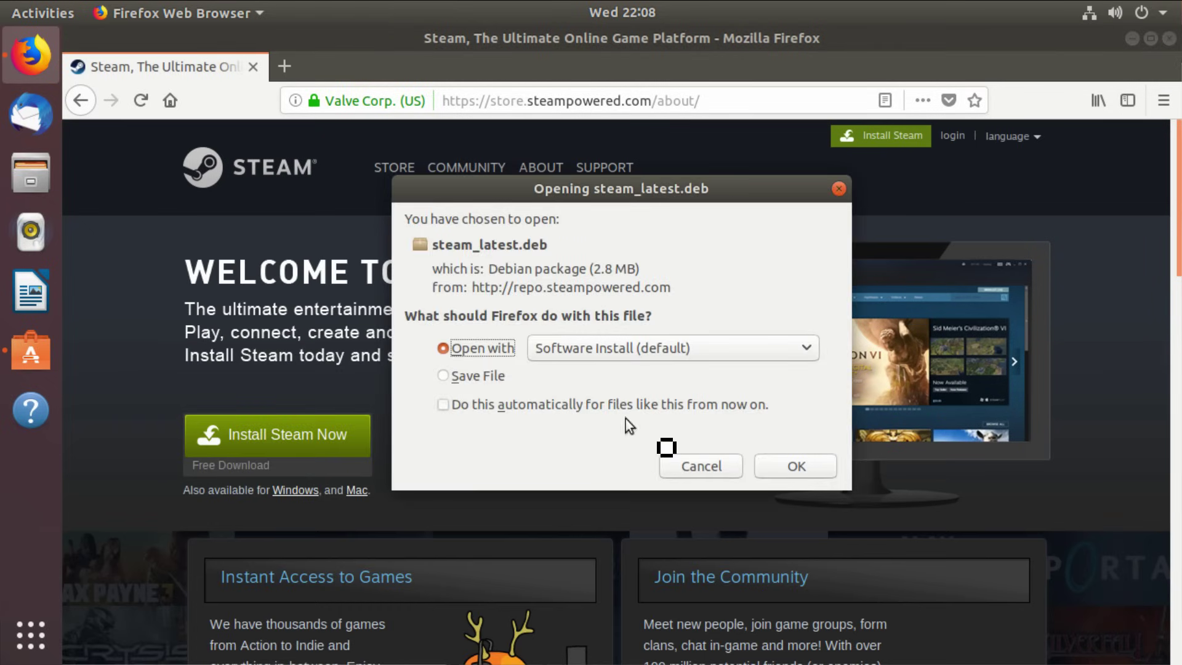
left_click(814, 469)
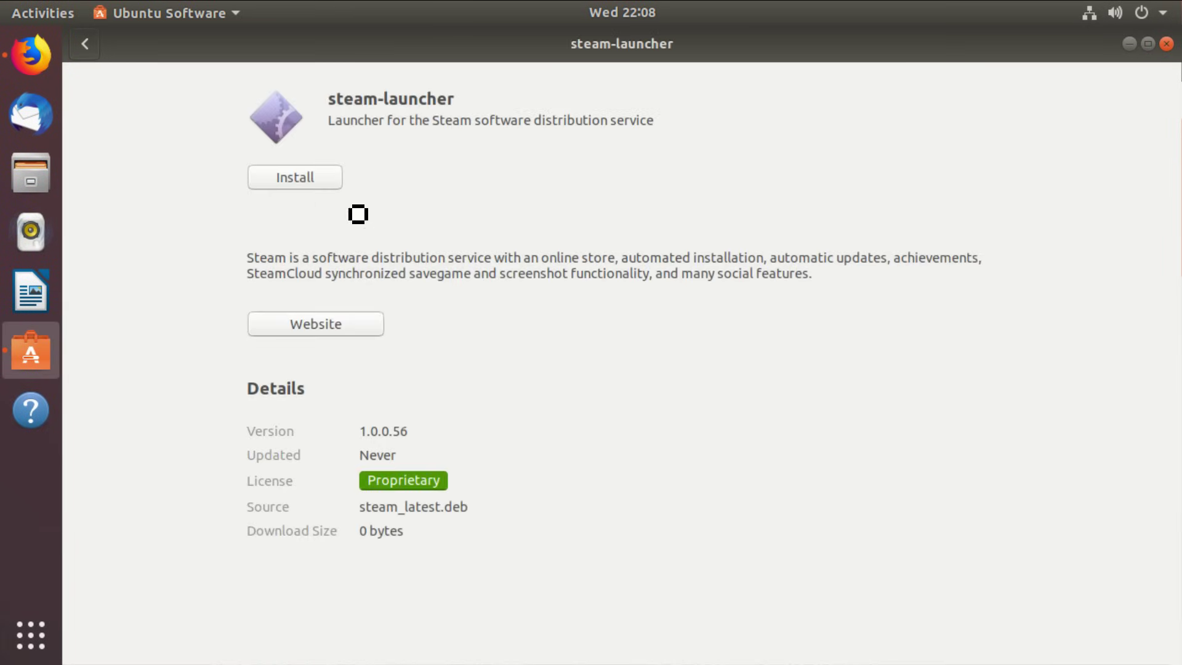
left_click(320, 184)
- Authenticate the steam-launcher install with the account password, then close Ubuntu Software and Firefox
type("*****")
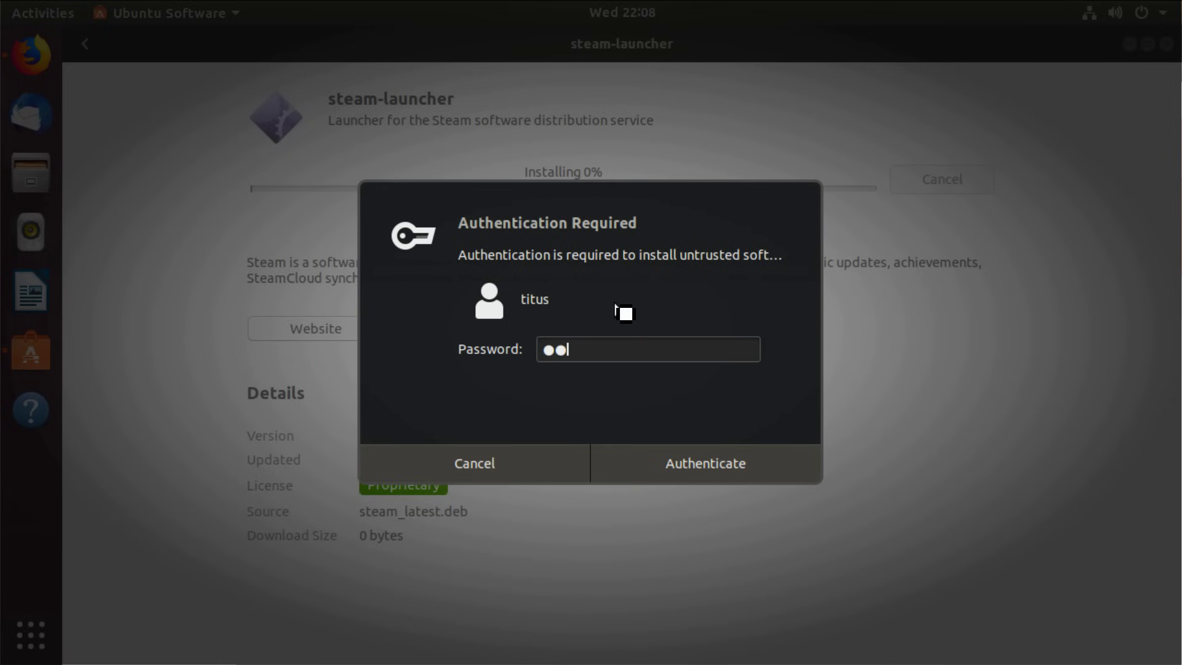
key("Return")
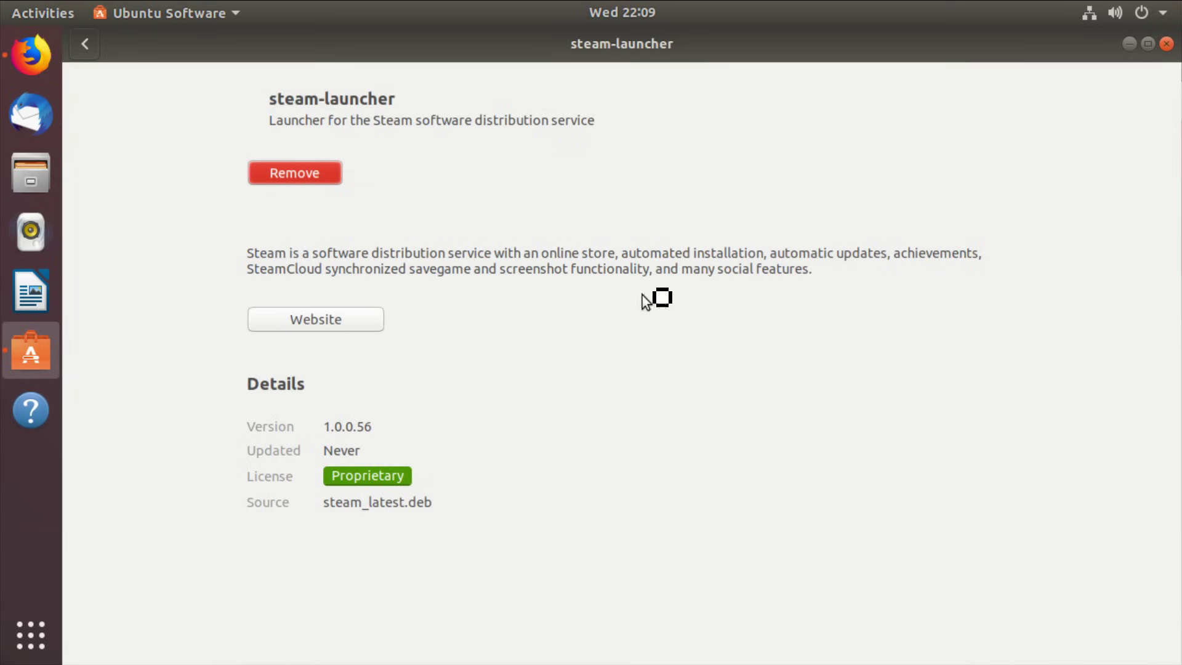
left_click(1166, 44)
left_click(278, 63)
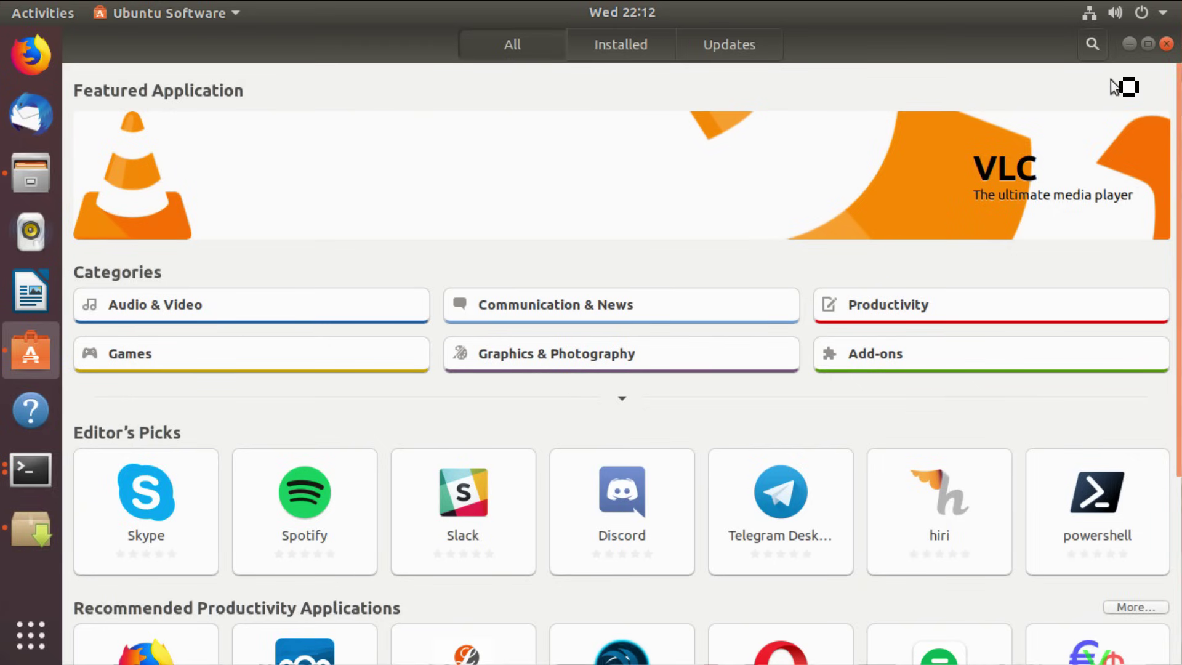
left_click(1167, 45)
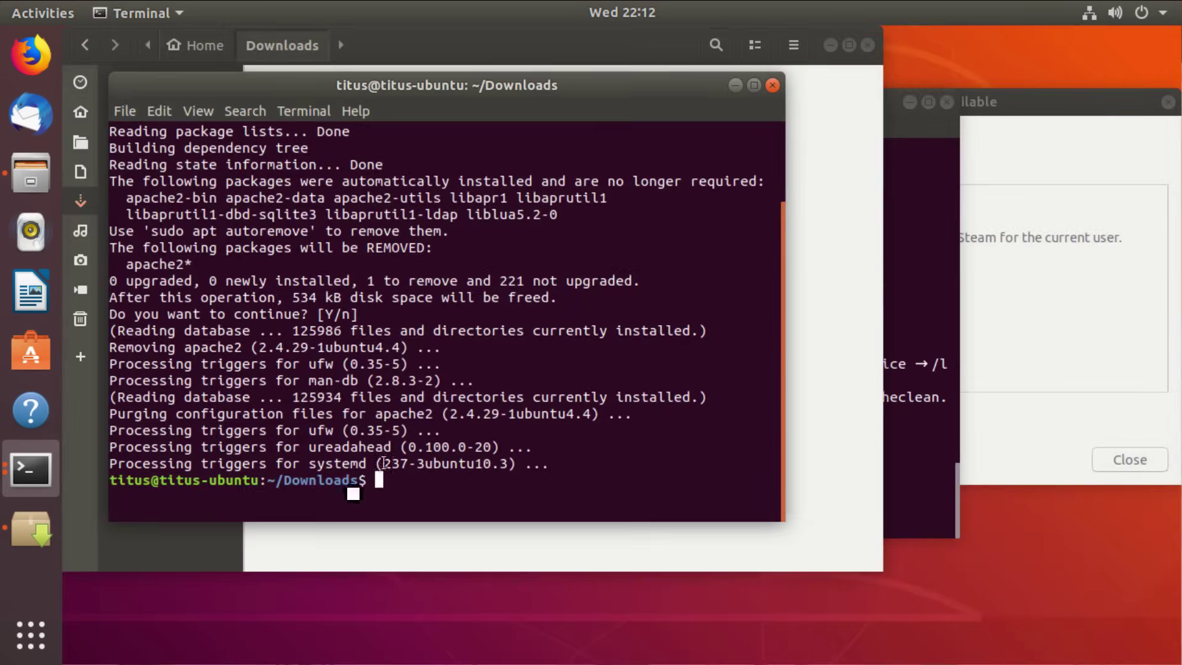
- Find Steam among all installed applications and launch it
left_click(42, 640)
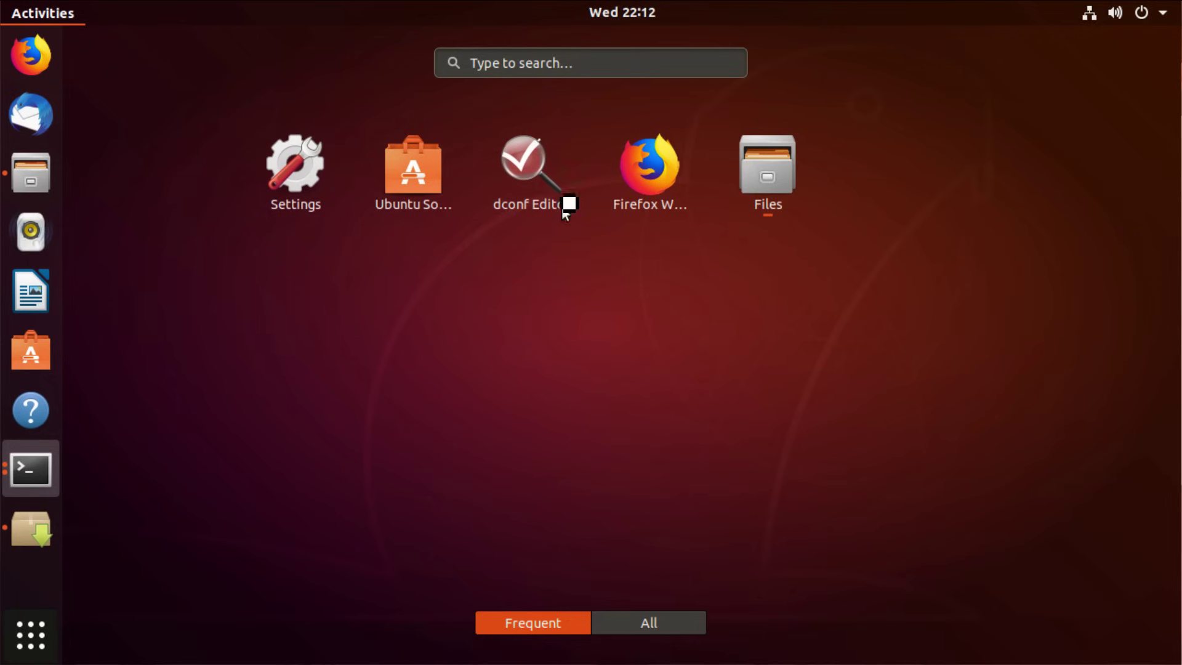
left_click(654, 634)
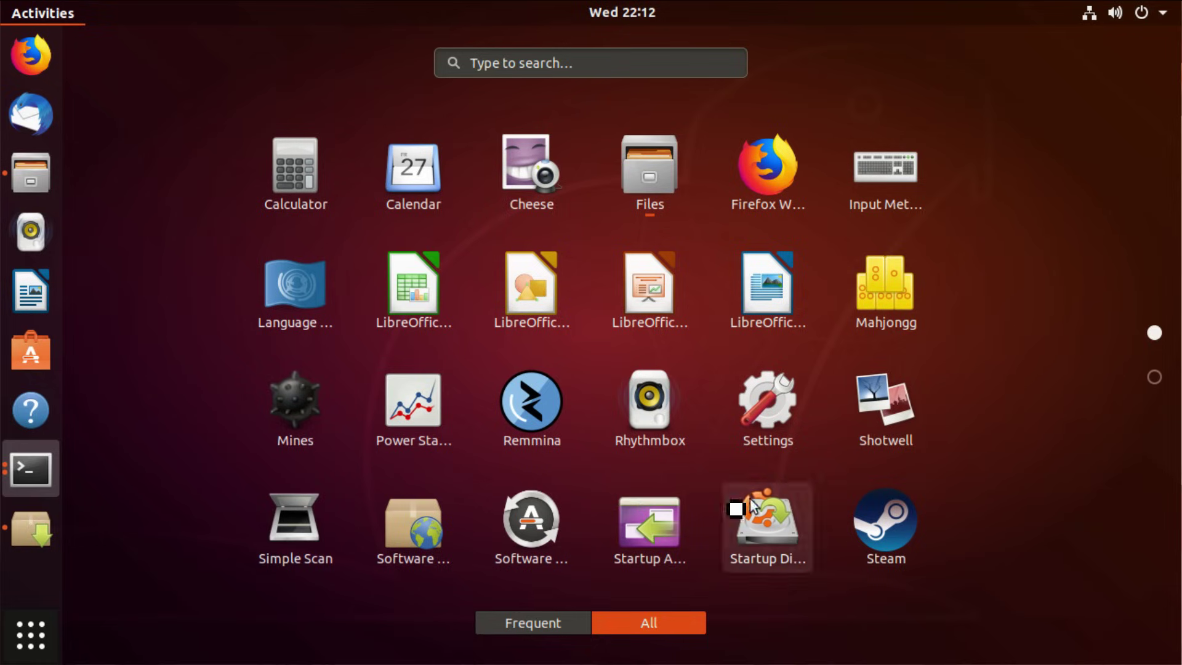
scroll(829, 470, "down", 1)
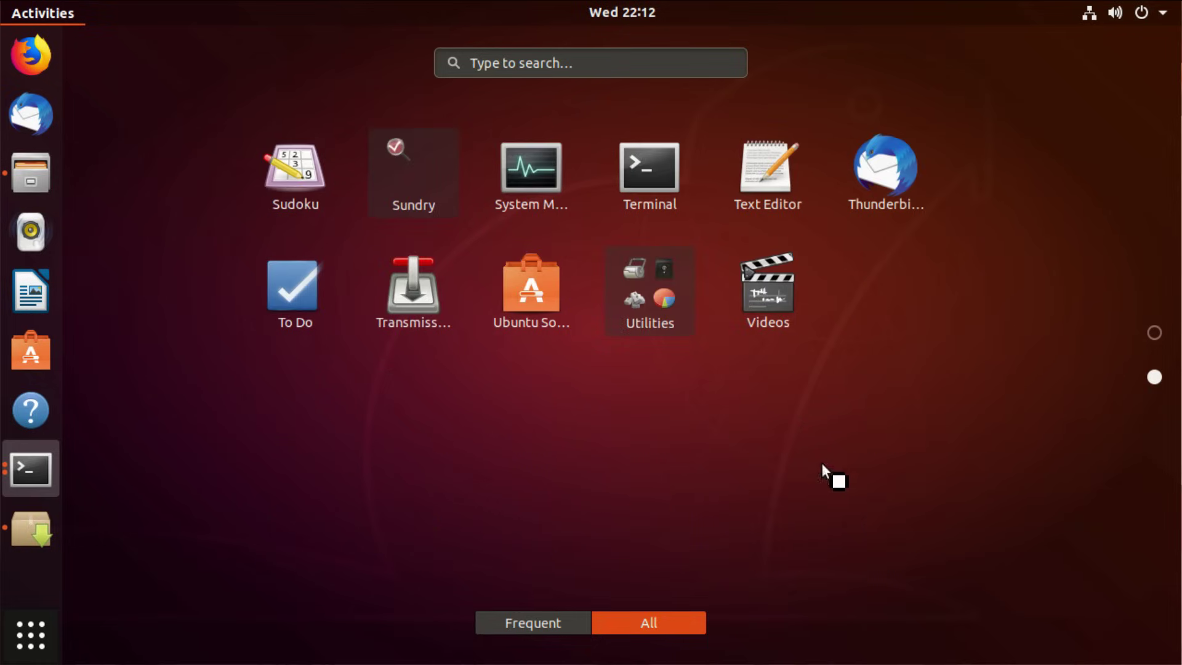
scroll(833, 501, "up", 1)
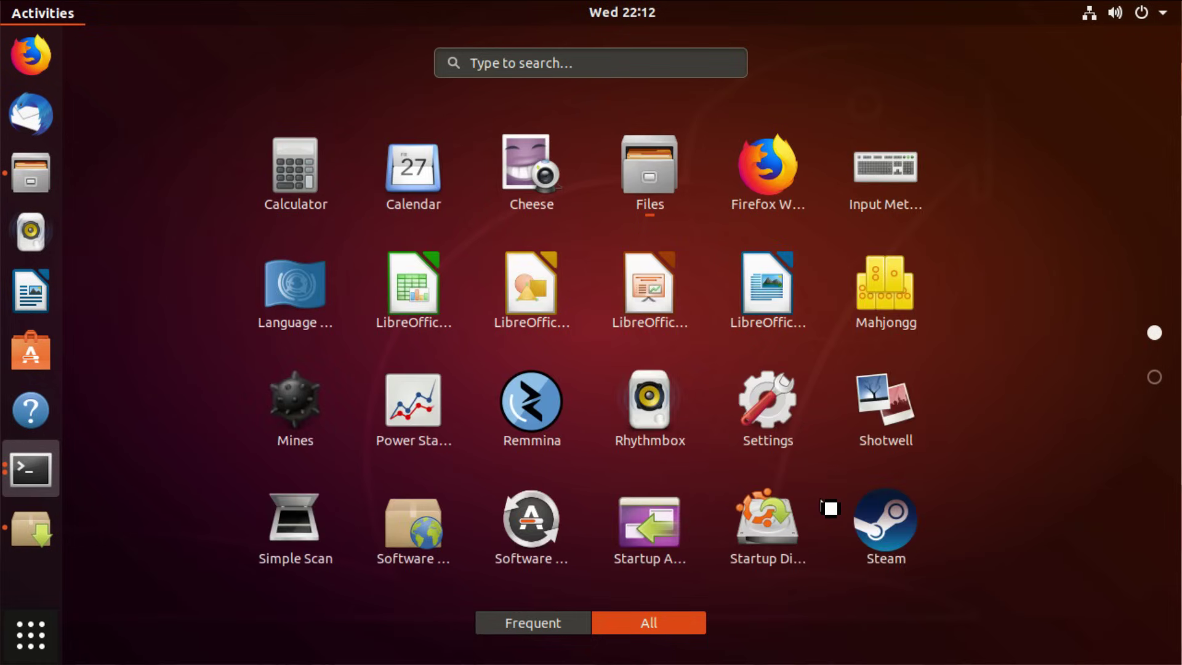
left_click(894, 533)
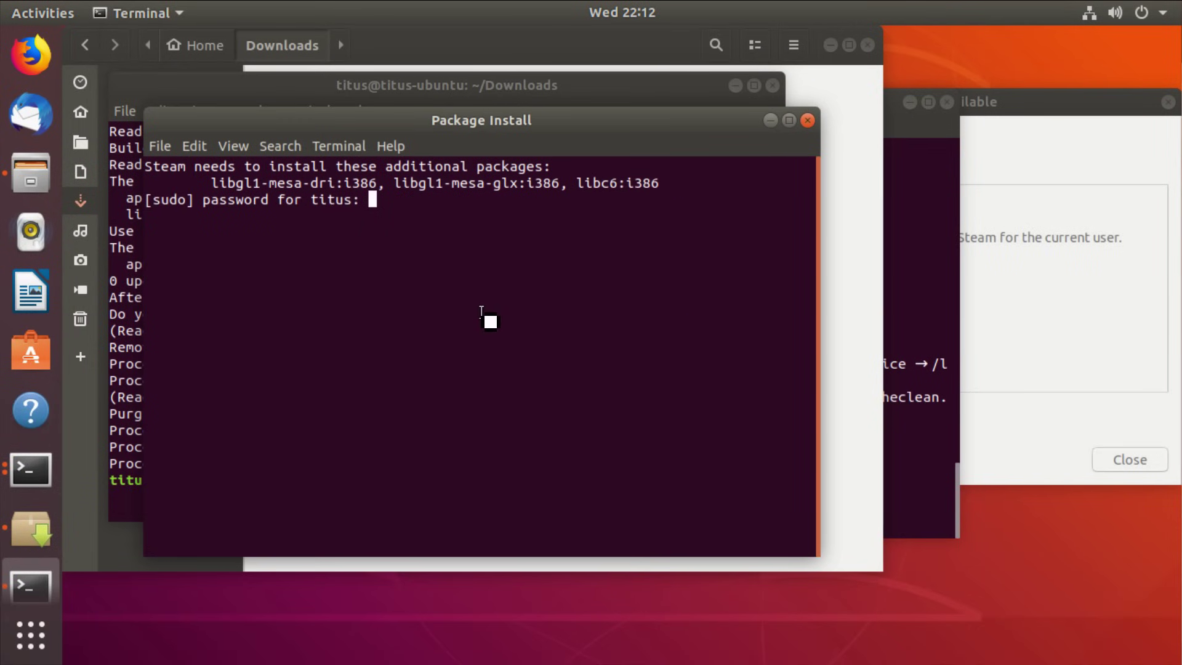
- Authorize with the sudo password and confirm installing Steam's 41 i386 dependency packages
key("Return")
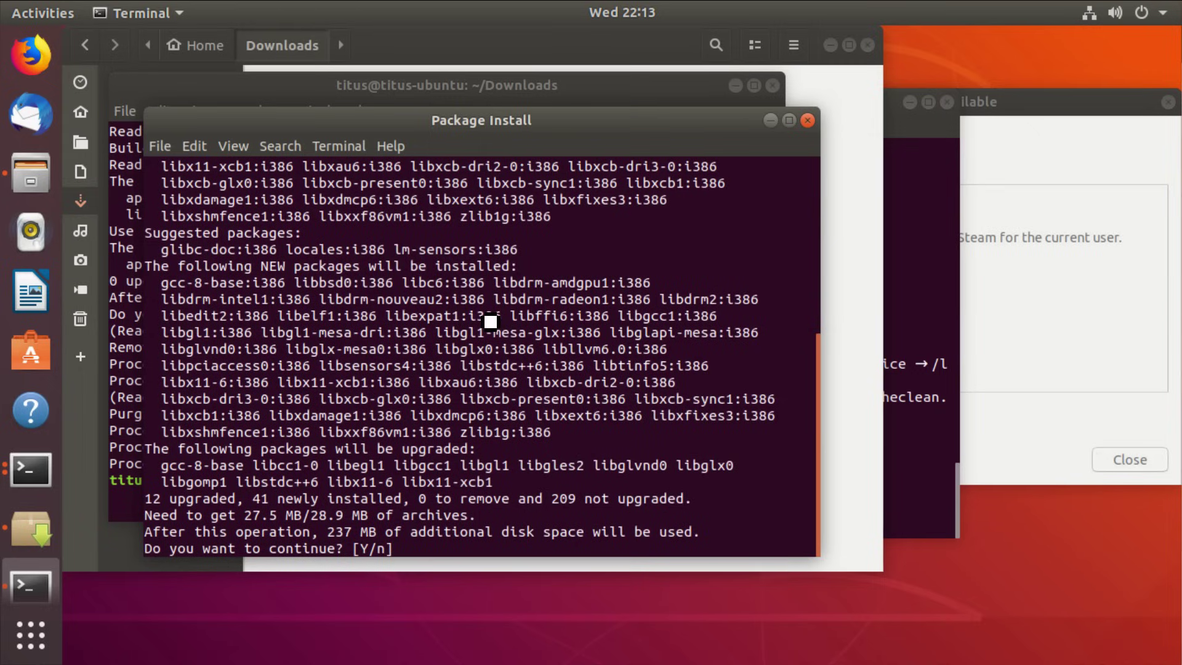
key("Return")
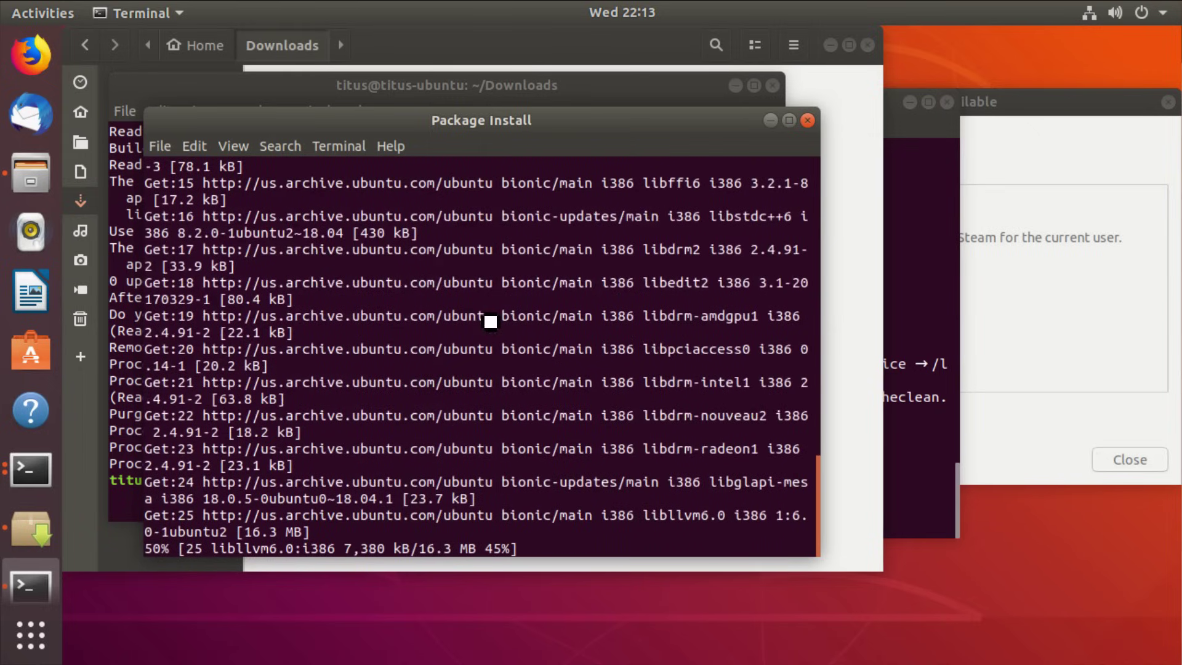